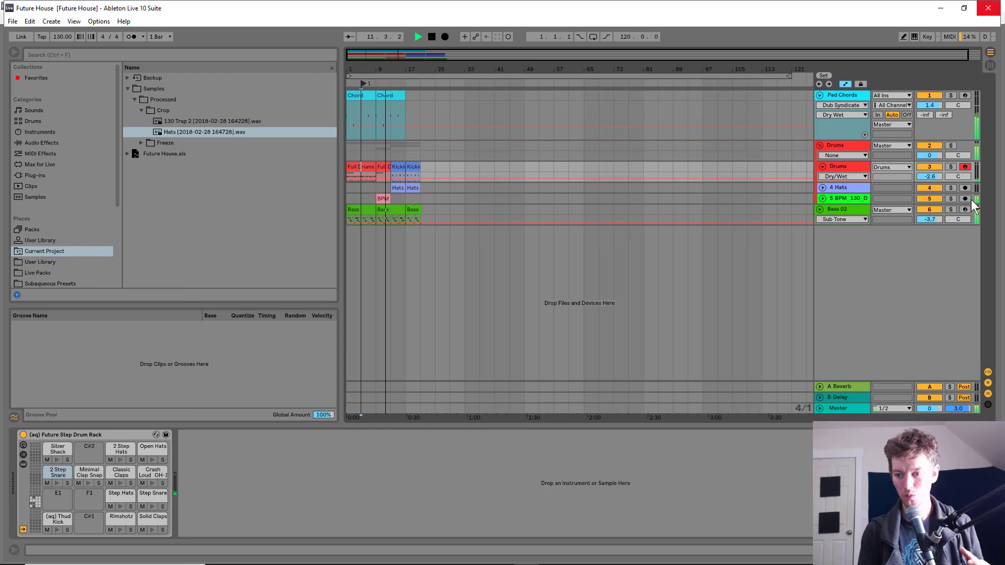
Step: Solo the Bass 02 track, show its device chain, and play the bass part from the start on its own
{"action": "left_click", "coordinate": [951, 210]}
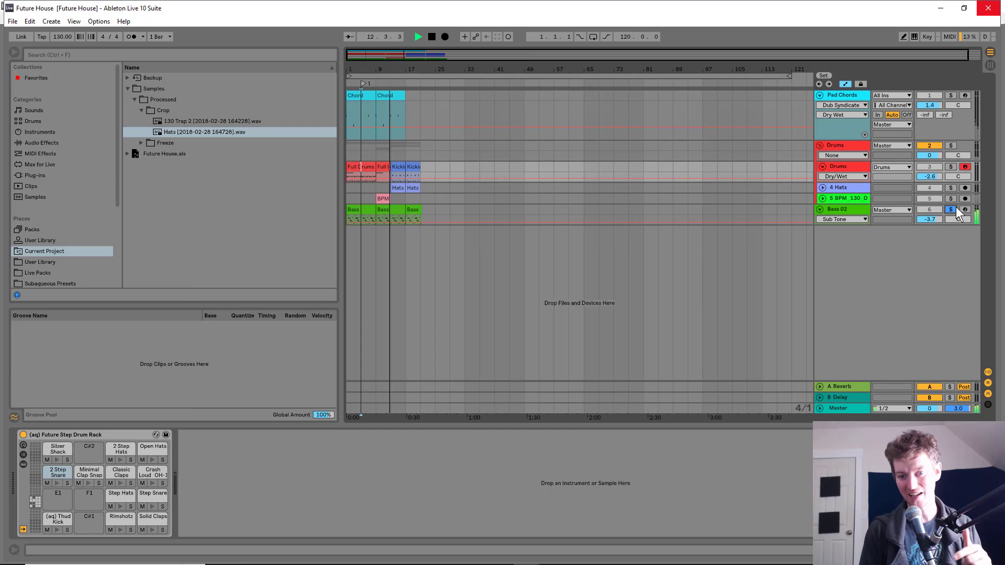
{"action": "left_click", "coordinate": [954, 209]}
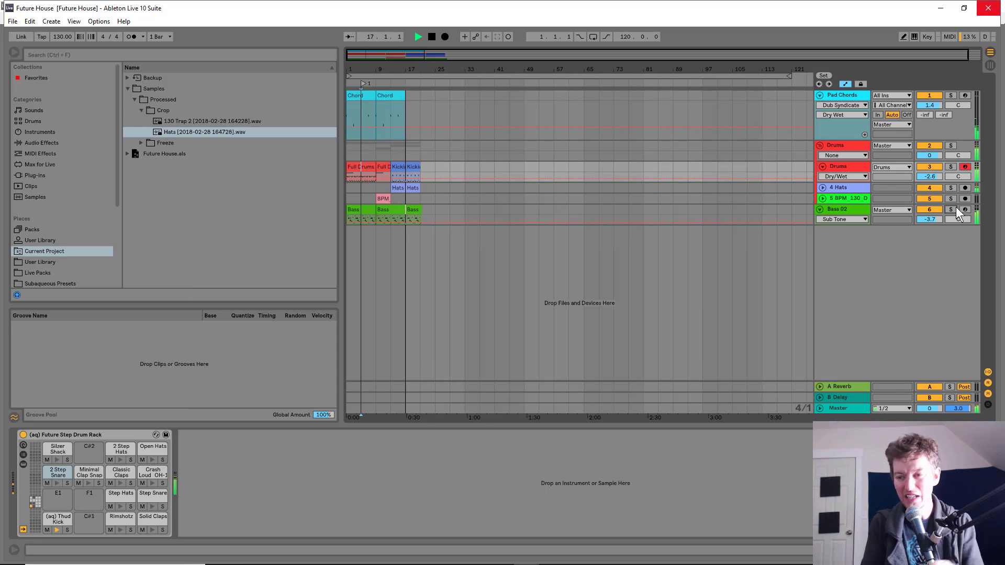
{"action": "left_click", "coordinate": [950, 210]}
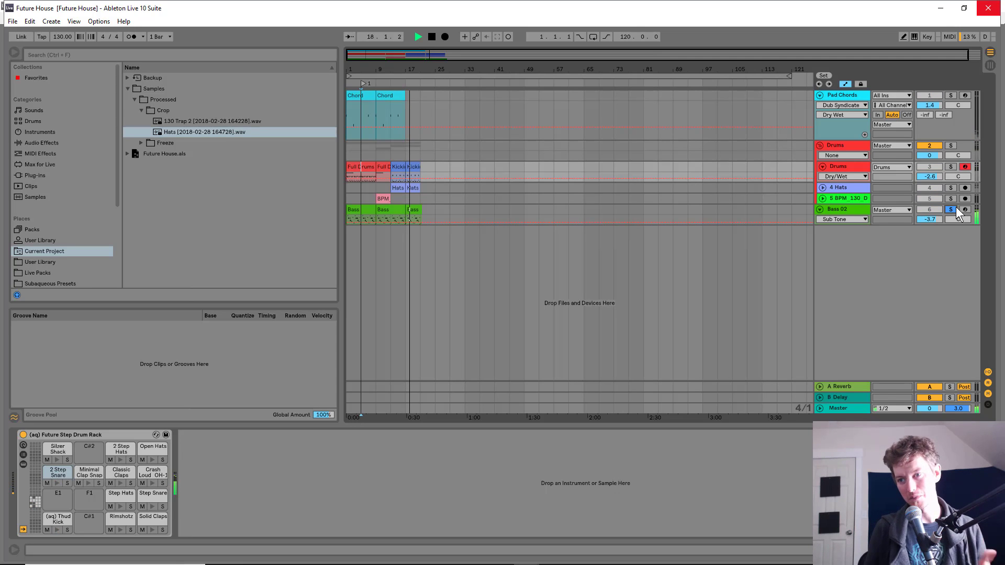
{"action": "left_click", "coordinate": [839, 209]}
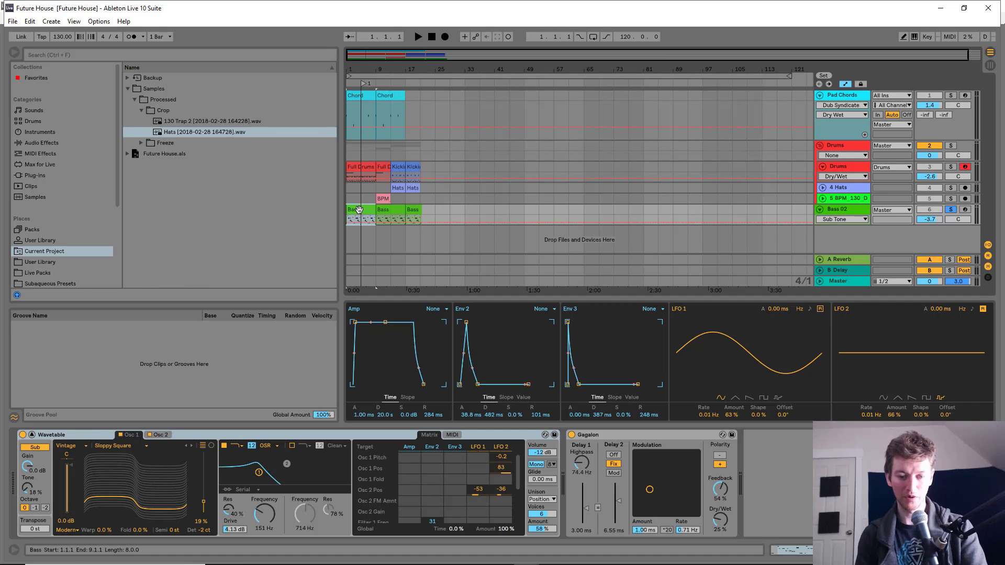
{"action": "key", "text": "space"}
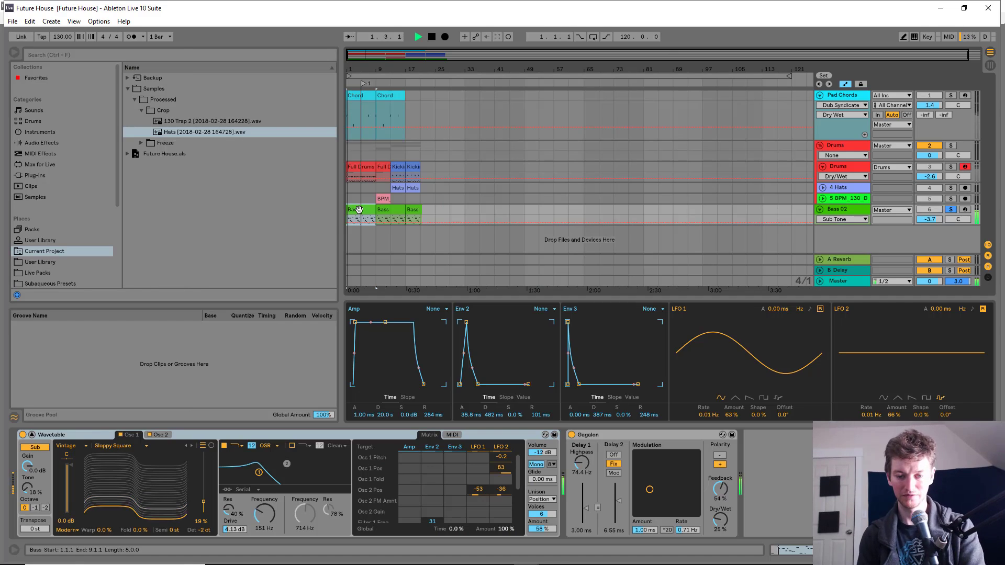
{"action": "key", "text": "space"}
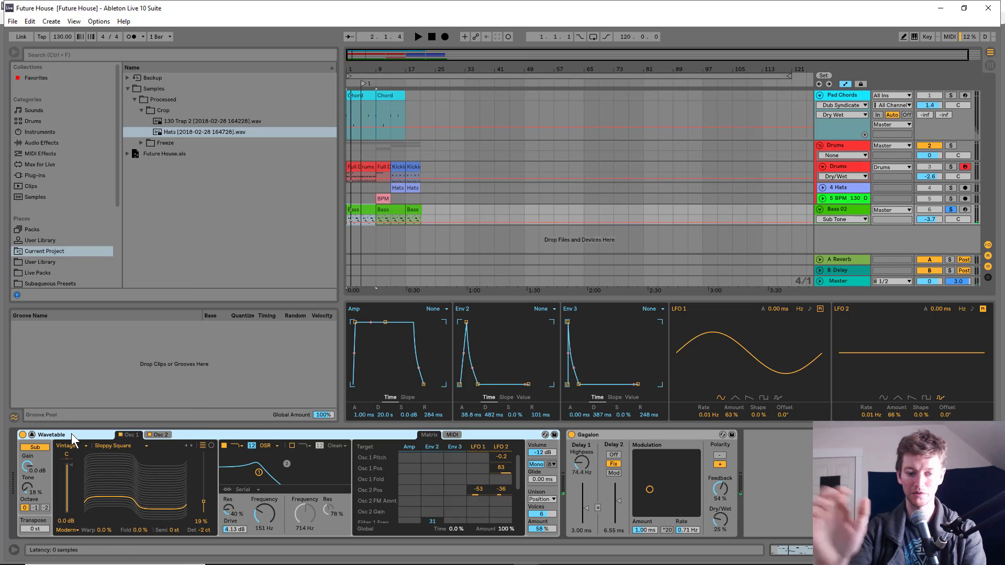
Step: Replace the bass track's Wavetable with a fresh default Wavetable in expanded view and switch off the Gagalon effect
{"action": "key", "text": "Delete"}
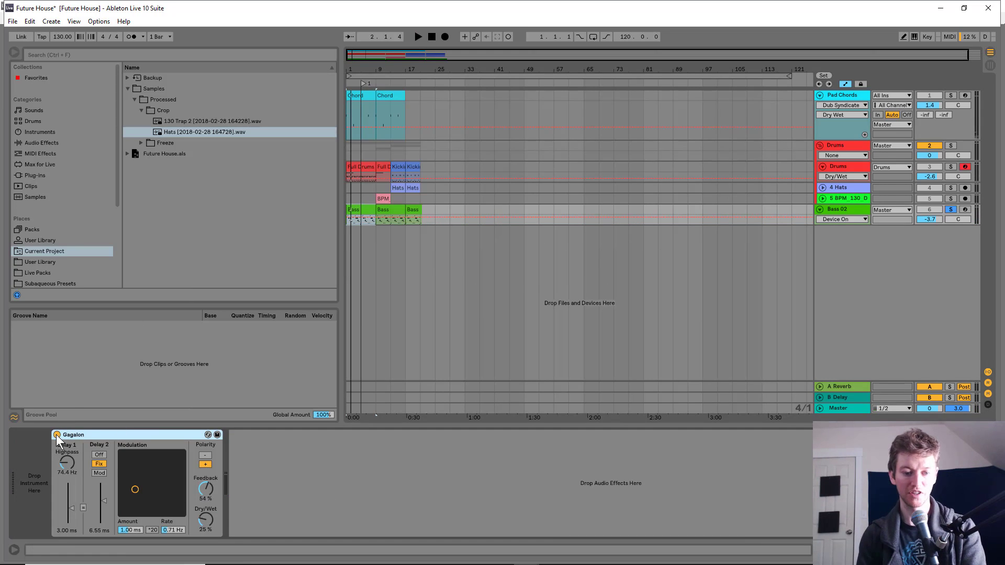
{"action": "left_click", "coordinate": [56, 435]}
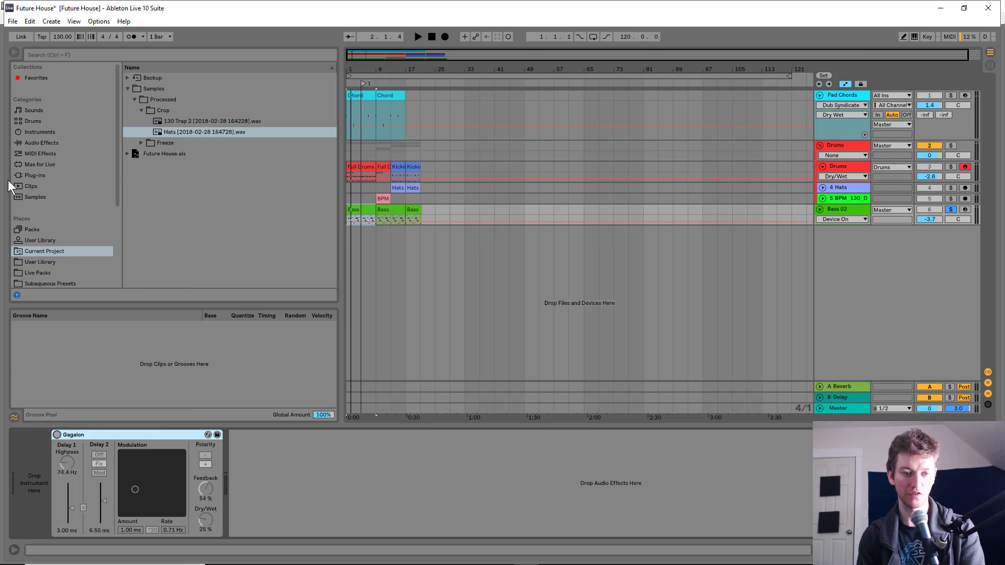
{"action": "left_click", "coordinate": [44, 134]}
{"action": "left_click_drag", "start_coordinate": [172, 198], "coordinate": [27, 461]}
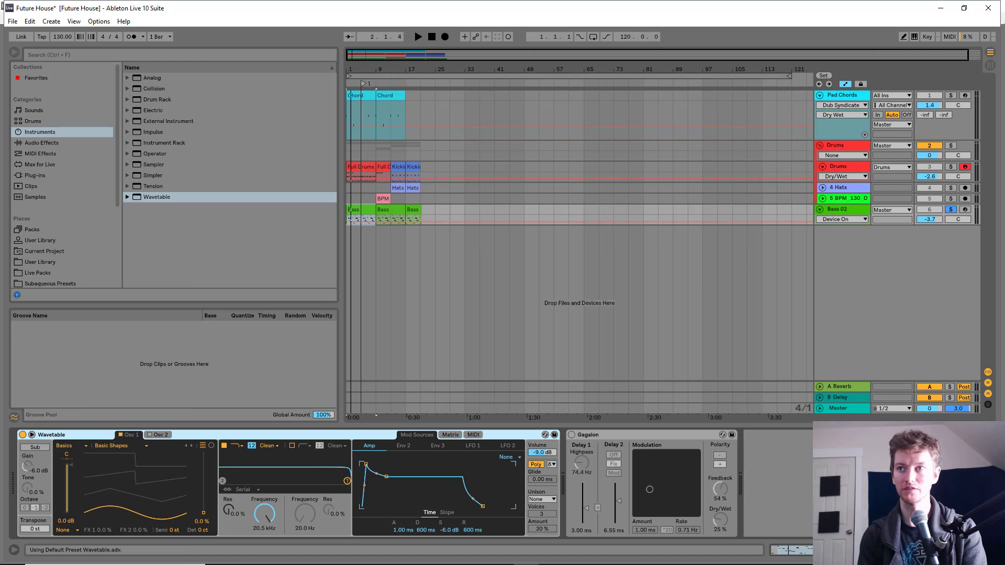
{"action": "left_click", "coordinate": [31, 434]}
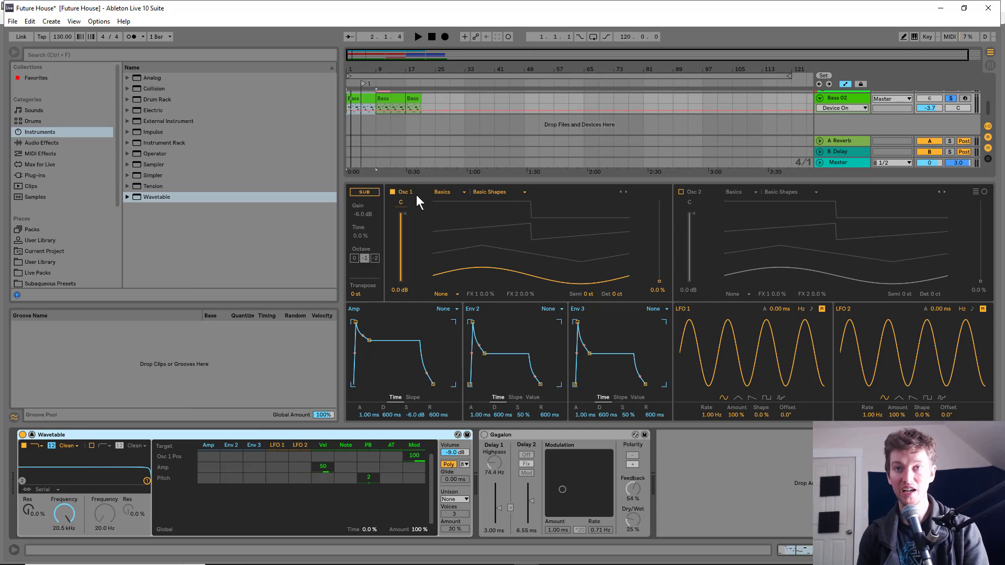
Step: Set oscillator 1 to the Vintage Sloppy Square wavetable and raise its wavetable position to 45%
{"action": "left_click", "coordinate": [460, 193]}
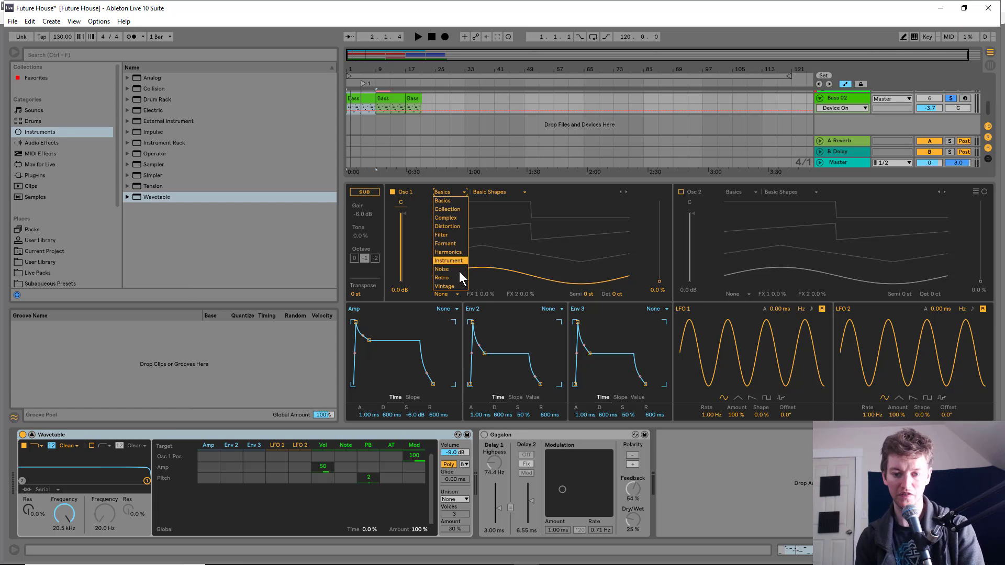
{"action": "left_click", "coordinate": [450, 287]}
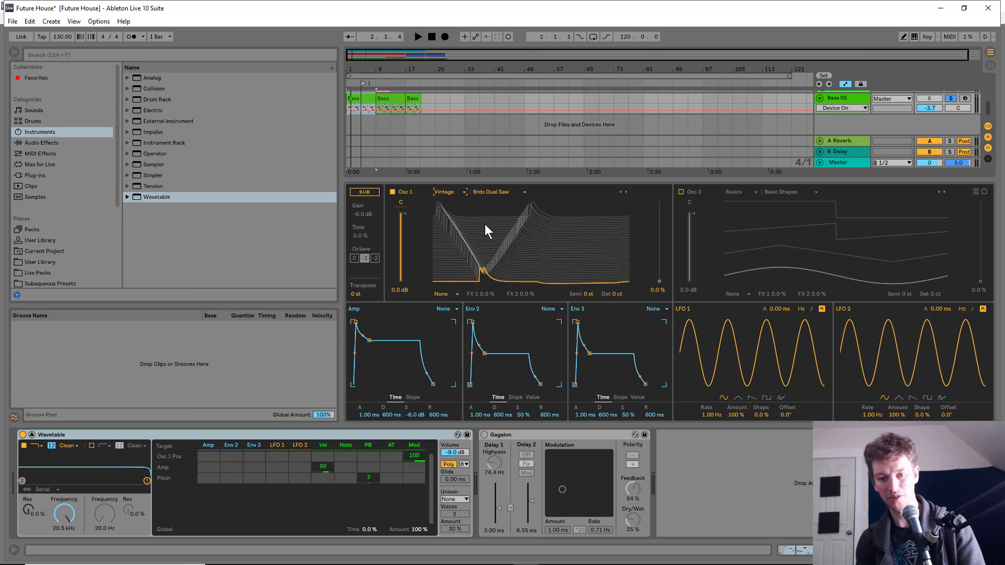
{"action": "left_click", "coordinate": [495, 191]}
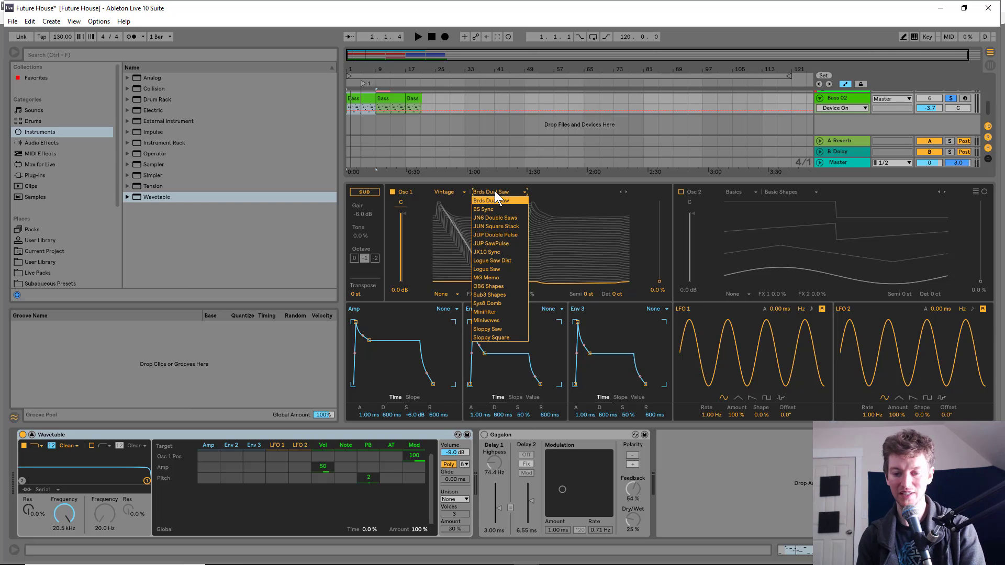
{"action": "left_click", "coordinate": [509, 337]}
{"action": "key", "text": "m"}
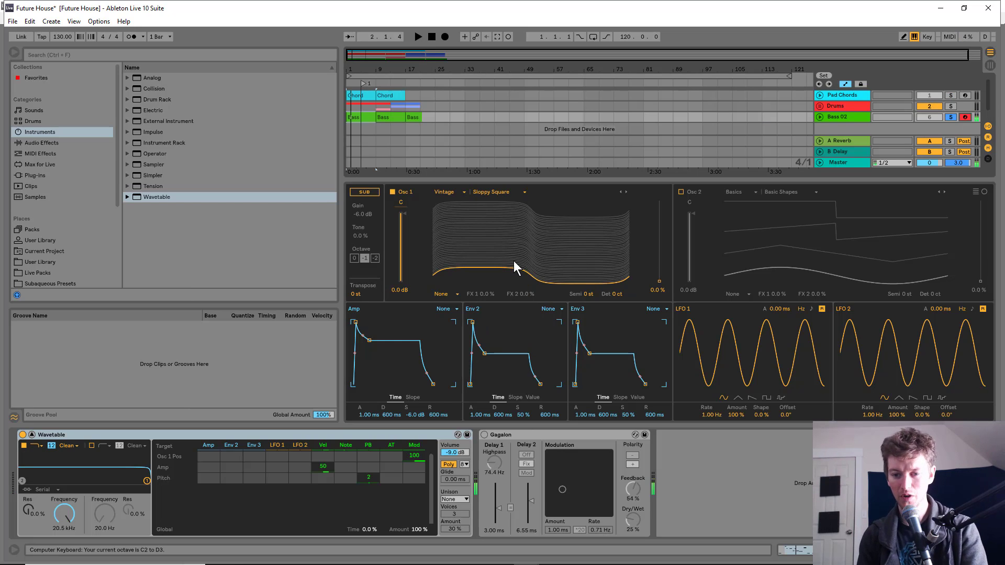
{"action": "left_click_drag", "start_coordinate": [659, 281], "coordinate": [659, 263]}
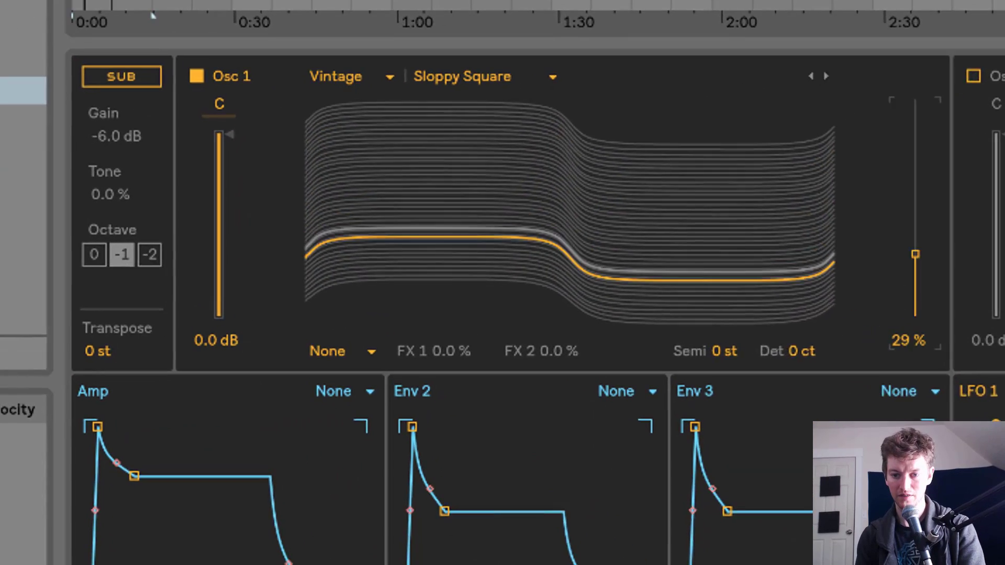
{"action": "left_click_drag", "start_coordinate": [971, 267], "coordinate": [972, 204]}
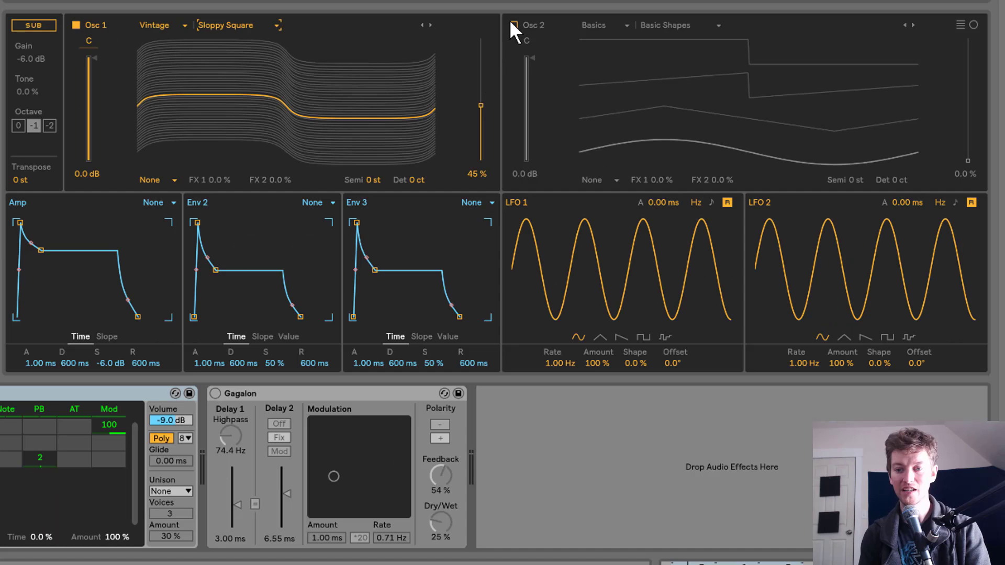
Step: Enable oscillator 2, choose the Ruby wavetable from the Collection category, and raise its wavetable position to about the middle
{"action": "left_click", "coordinate": [514, 25]}
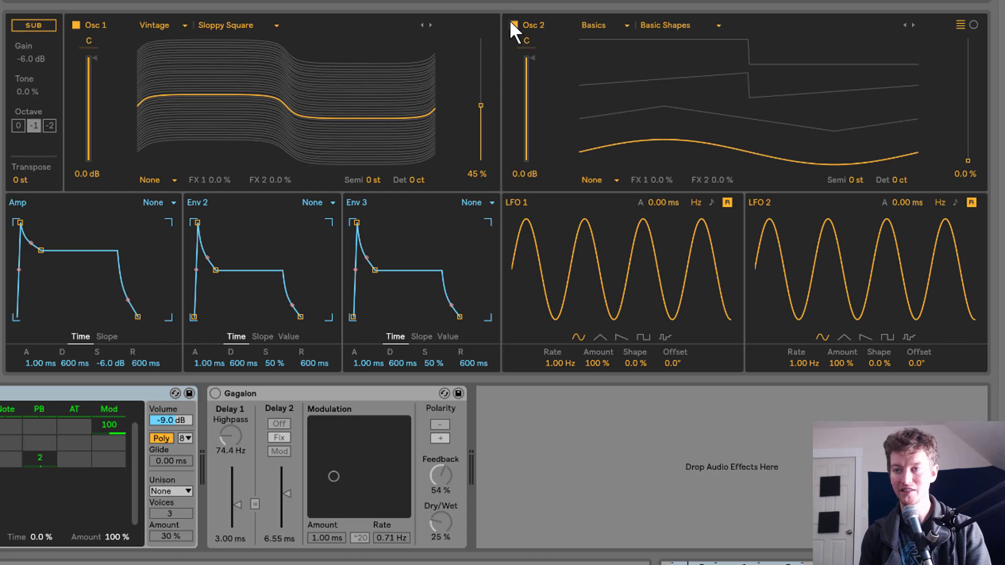
{"action": "left_click", "coordinate": [609, 26]}
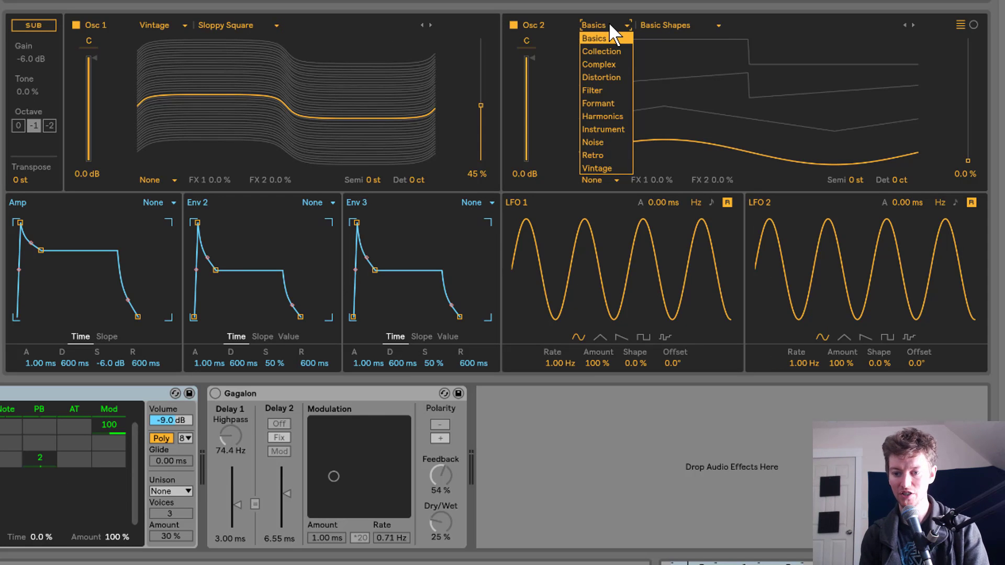
{"action": "left_click", "coordinate": [608, 54]}
{"action": "left_click", "coordinate": [679, 32]}
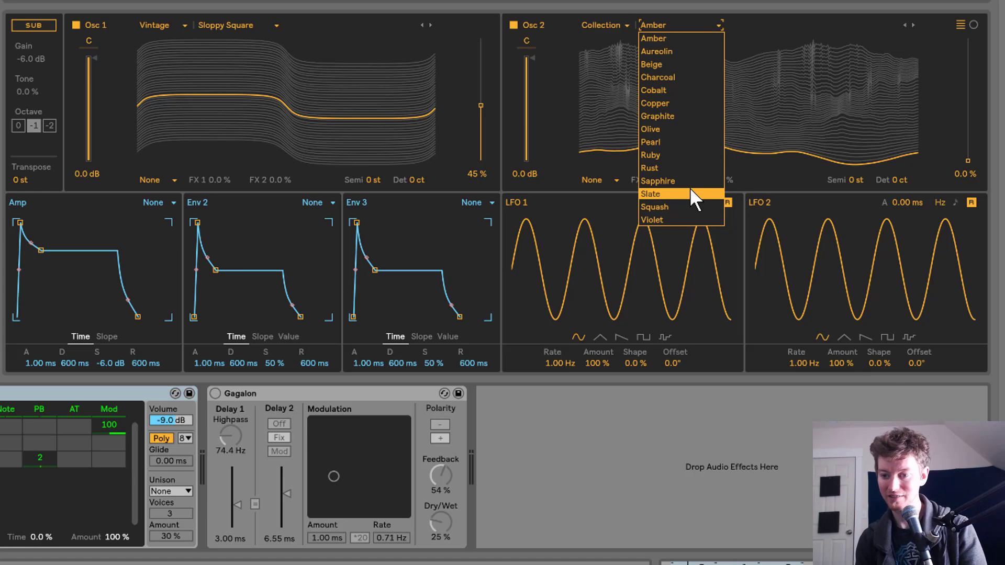
{"action": "left_click", "coordinate": [679, 154]}
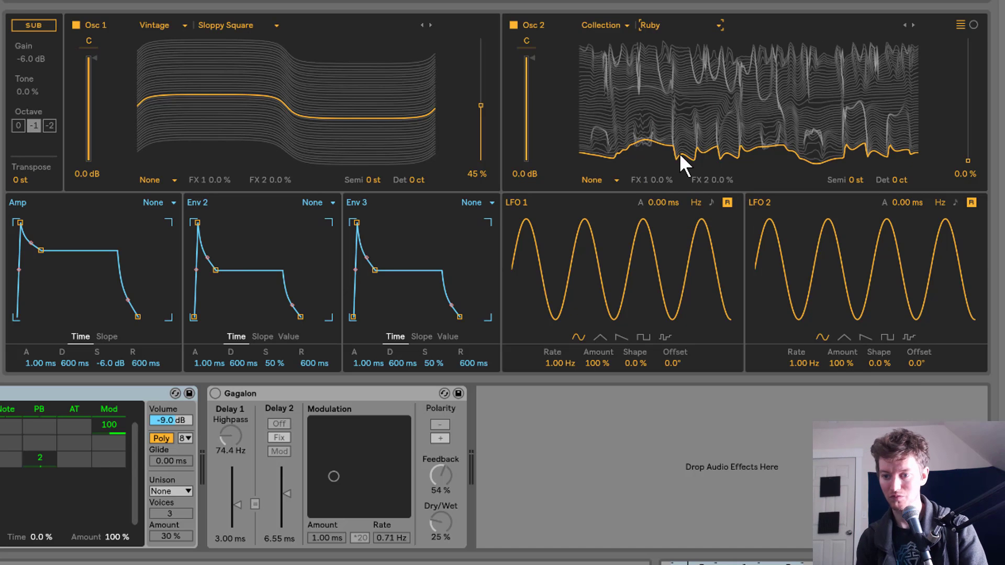
{"action": "mouse_move", "coordinate": [968, 114]}
{"action": "left_mouse_down"}
{"action": "mouse_move", "coordinate": [968, 42]}
{"action": "mouse_move", "coordinate": [967, 102]}
{"action": "left_mouse_up"}
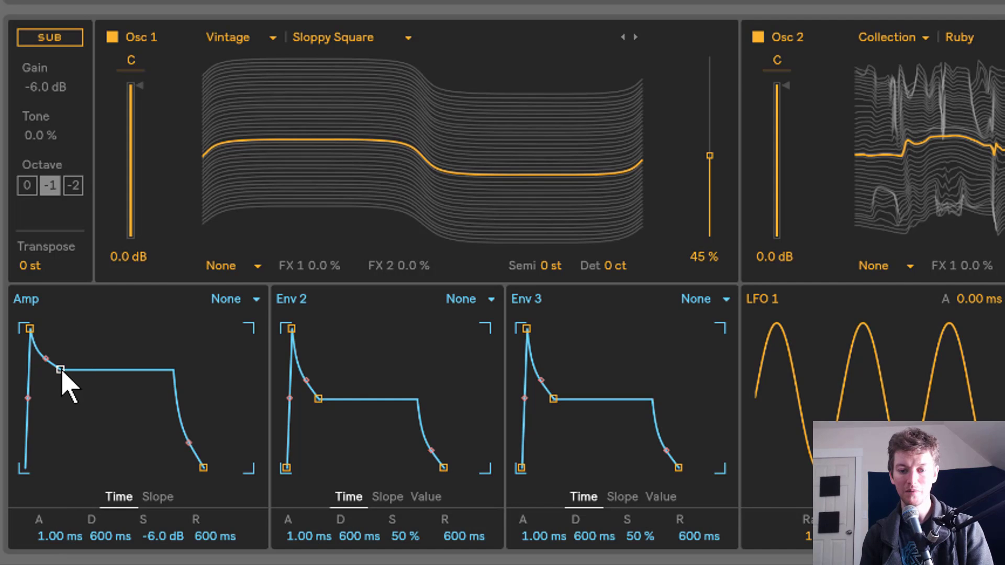
Step: Shape the Amp envelope with a 91.0 ms decay, 0.0 dB sustain and 212 ms release
{"action": "left_click_drag", "start_coordinate": [60, 370], "coordinate": [47, 329]}
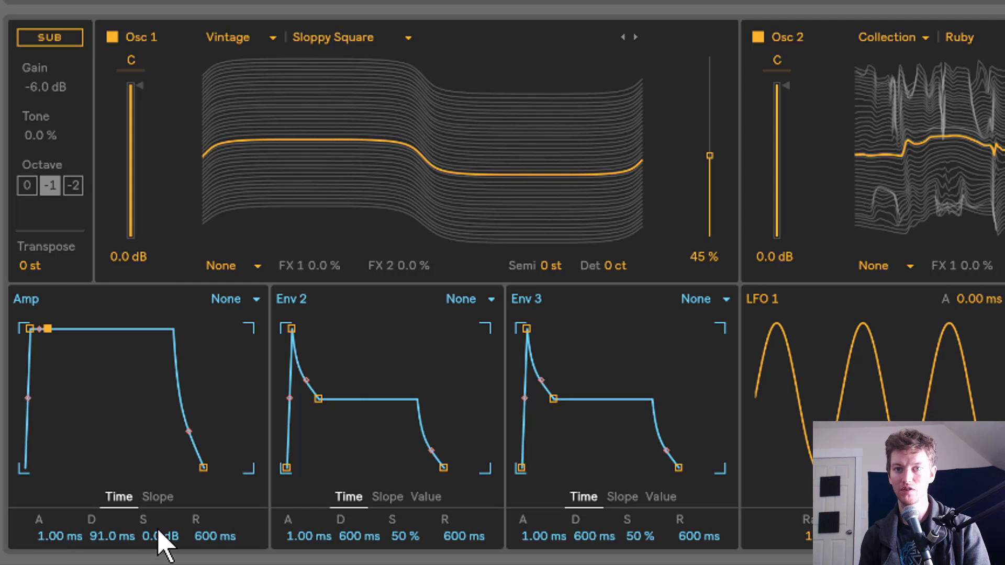
{"action": "mouse_move", "coordinate": [230, 539]}
{"action": "left_mouse_down"}
{"action": "mouse_move", "coordinate": [230, 563]}
{"action": "mouse_move", "coordinate": [231, 555]}
{"action": "left_mouse_up"}
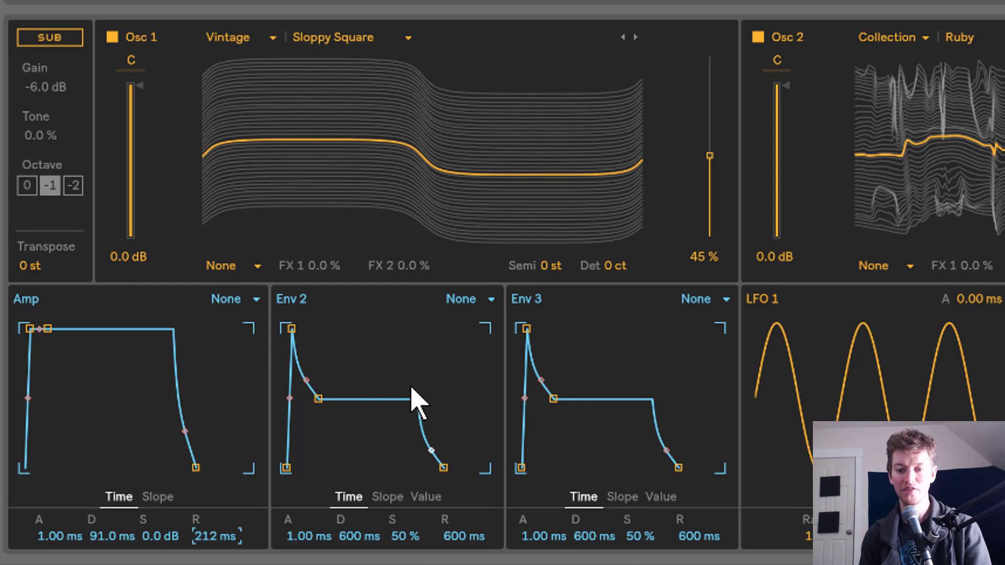
Step: Shape Env 2 with a 35.5 ms attack, 387 ms decay and 0.0% sustain
{"action": "left_click_drag", "start_coordinate": [318, 399], "coordinate": [316, 467]}
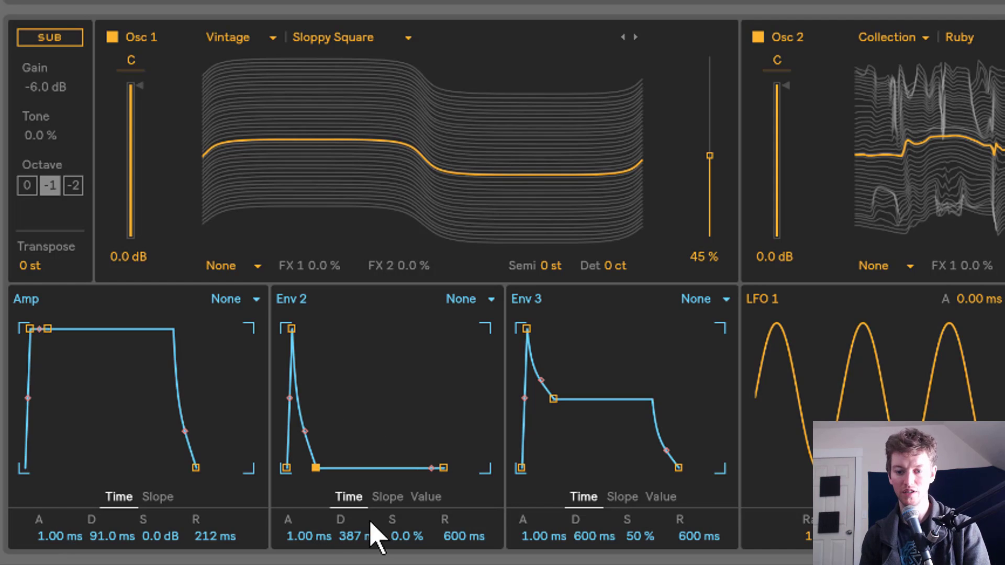
{"action": "mouse_move", "coordinate": [312, 537]}
{"action": "left_mouse_down"}
{"action": "mouse_move", "coordinate": [312, 518]}
{"action": "mouse_move", "coordinate": [323, 541]}
{"action": "left_mouse_up"}
{"action": "key", "text": "Up"}
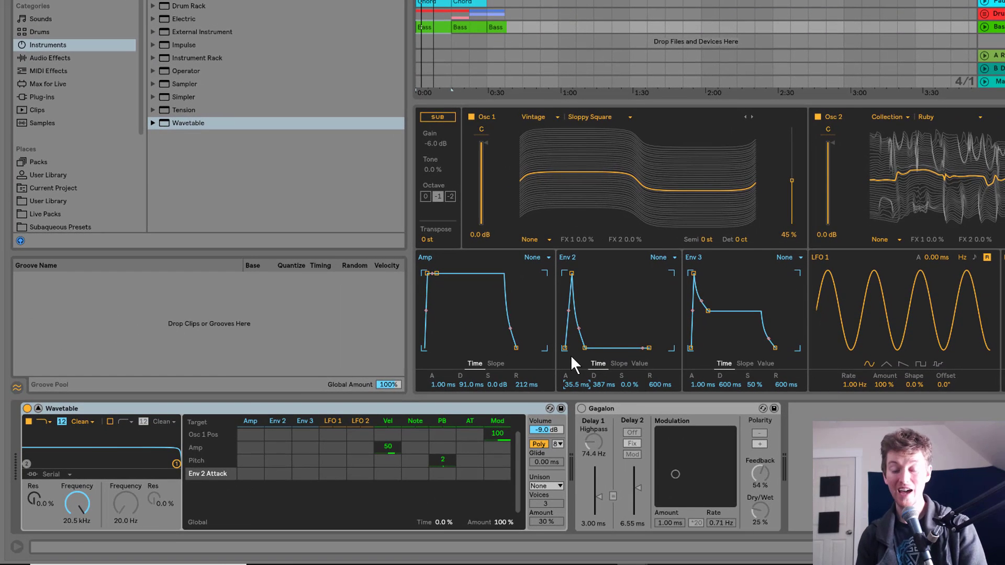
Step: Set filter 1 to 356 Hz with 44% resonance and modulate its frequency from Env 2 by 31
{"action": "left_click", "coordinate": [83, 498]}
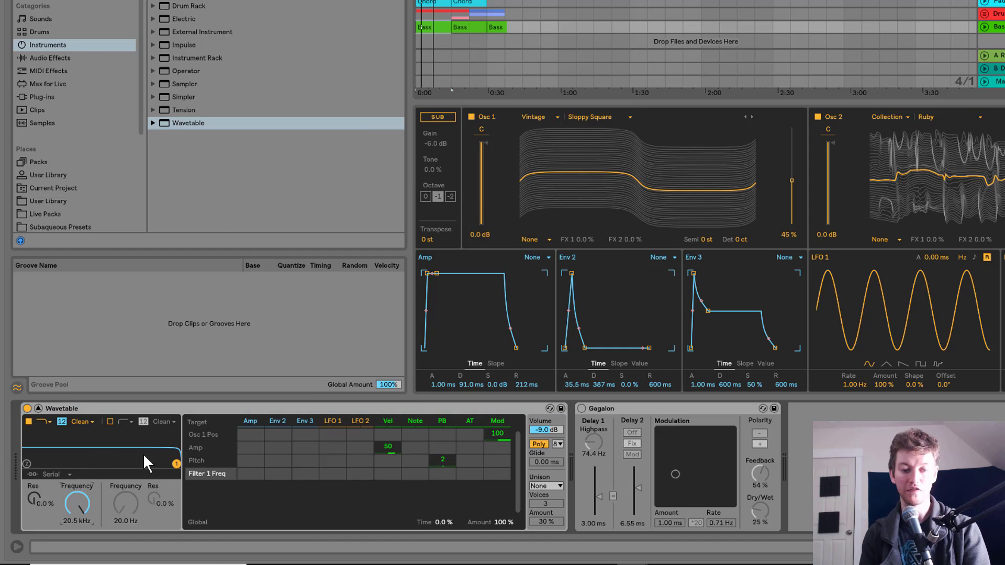
{"action": "left_click_drag", "start_coordinate": [181, 454], "coordinate": [93, 443]}
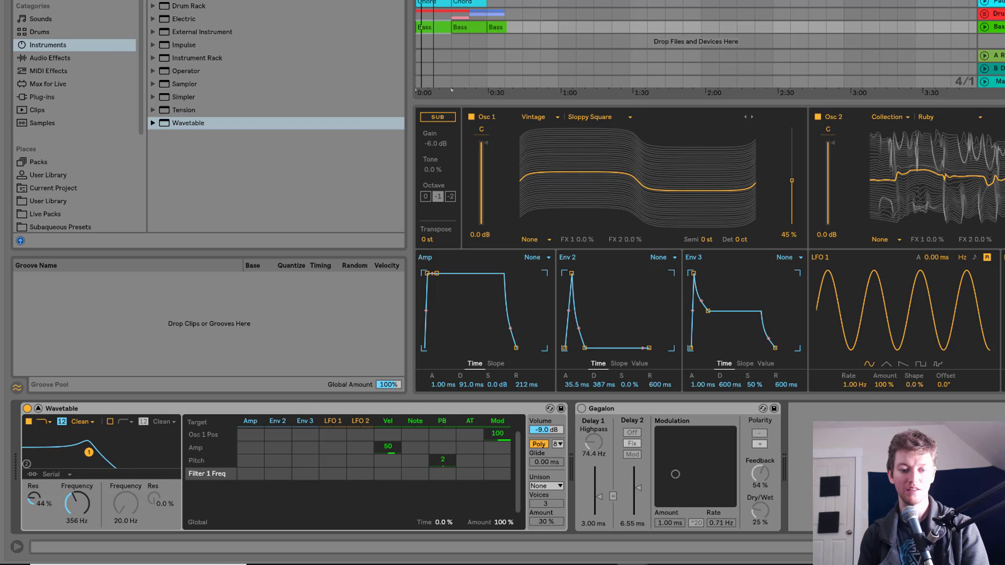
{"action": "left_click", "coordinate": [79, 503]}
{"action": "left_click_drag", "start_coordinate": [281, 473], "coordinate": [281, 450]}
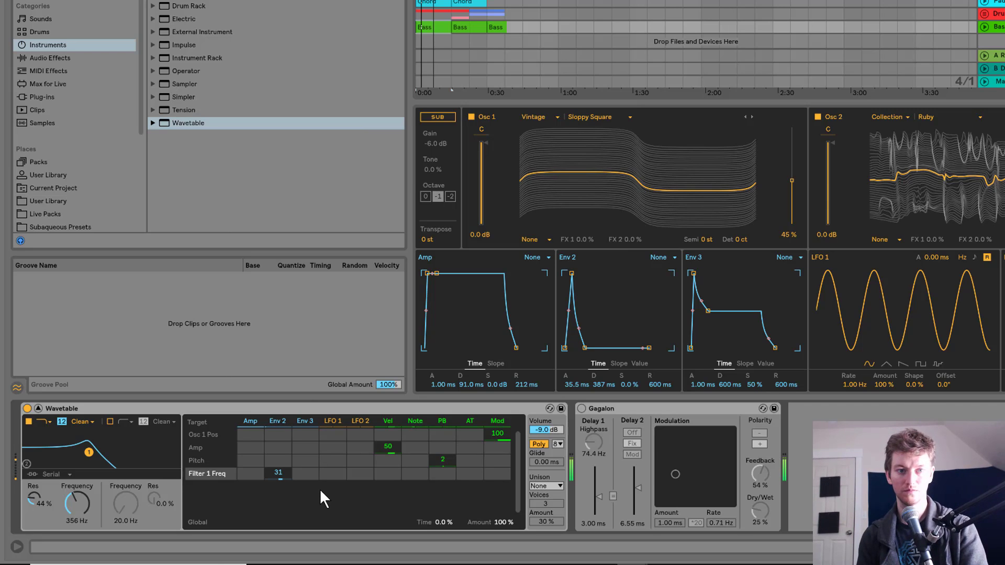
Step: Change filter 1's circuit type to OSR and set its drive to 5.25 dB
{"action": "left_click", "coordinate": [82, 421]}
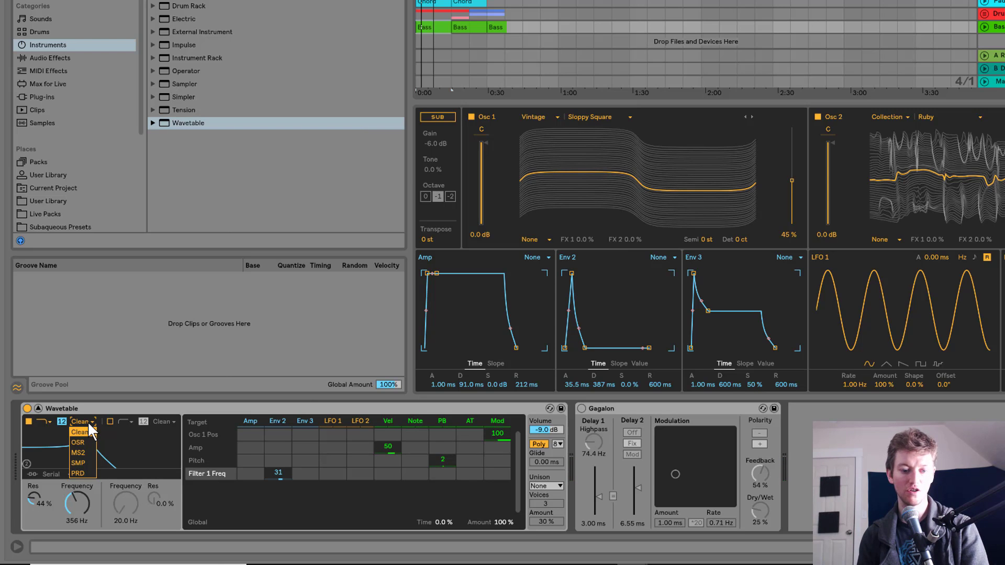
{"action": "left_click", "coordinate": [90, 441]}
{"action": "left_click", "coordinate": [75, 420]}
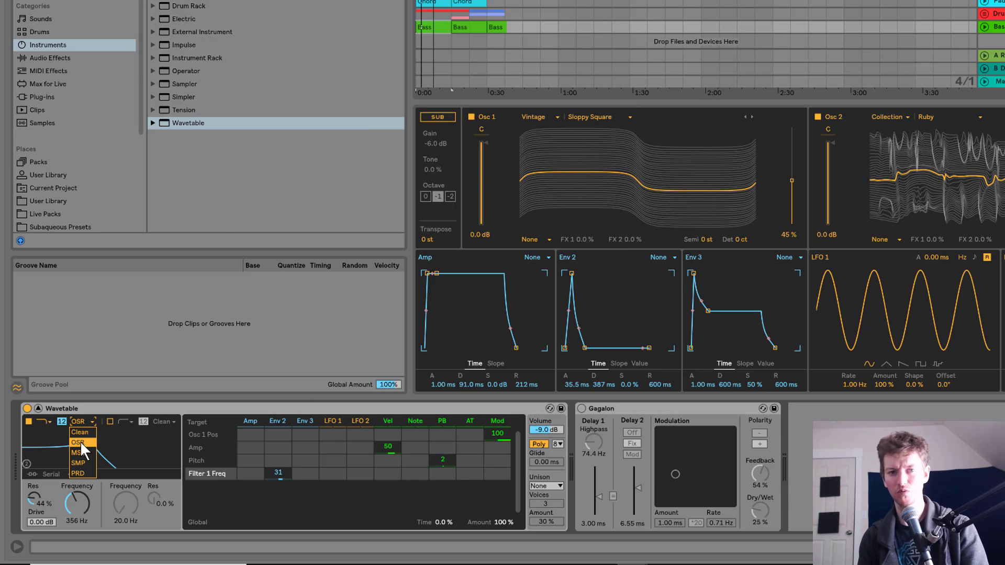
{"action": "left_click", "coordinate": [80, 441]}
{"action": "mouse_move", "coordinate": [45, 521]}
{"action": "left_mouse_down"}
{"action": "mouse_move", "coordinate": [44, 513]}
{"action": "mouse_move", "coordinate": [42, 525]}
{"action": "left_mouse_up"}
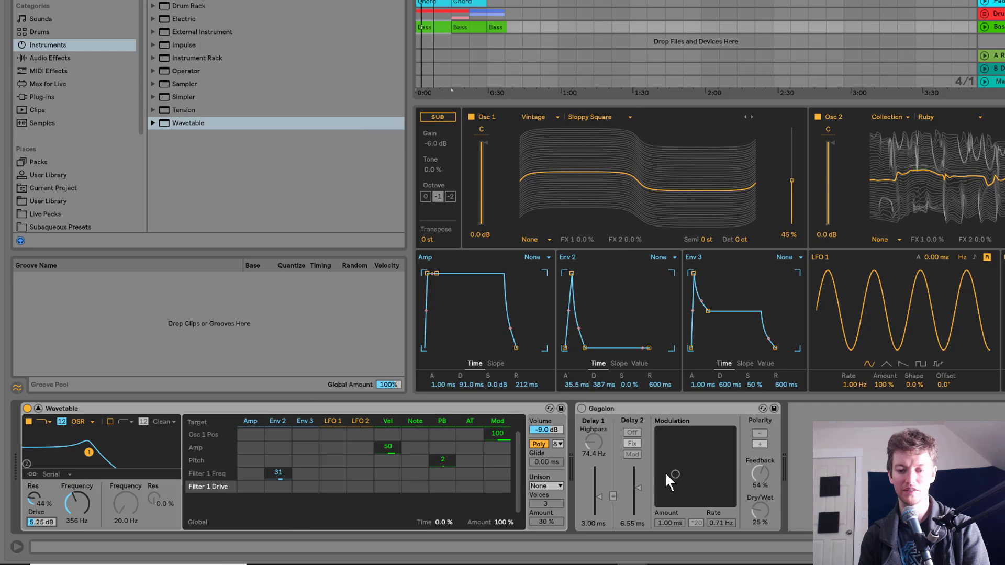
Step: Lower the Wavetable volume to -13 dB and switch the synth from Poly to Mono
{"action": "left_click_drag", "start_coordinate": [546, 428], "coordinate": [545, 433]}
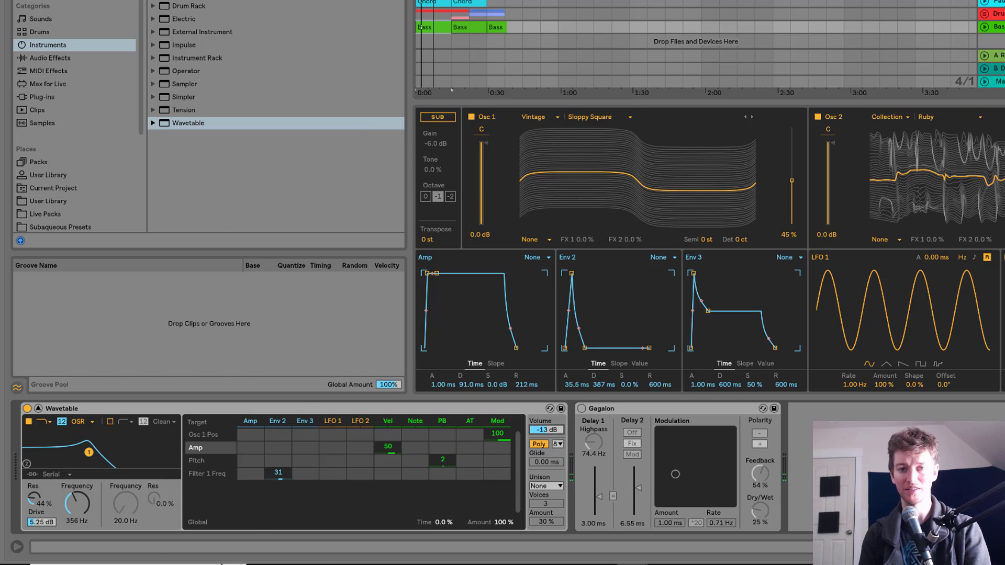
{"action": "mouse_move", "coordinate": [221, 563]}
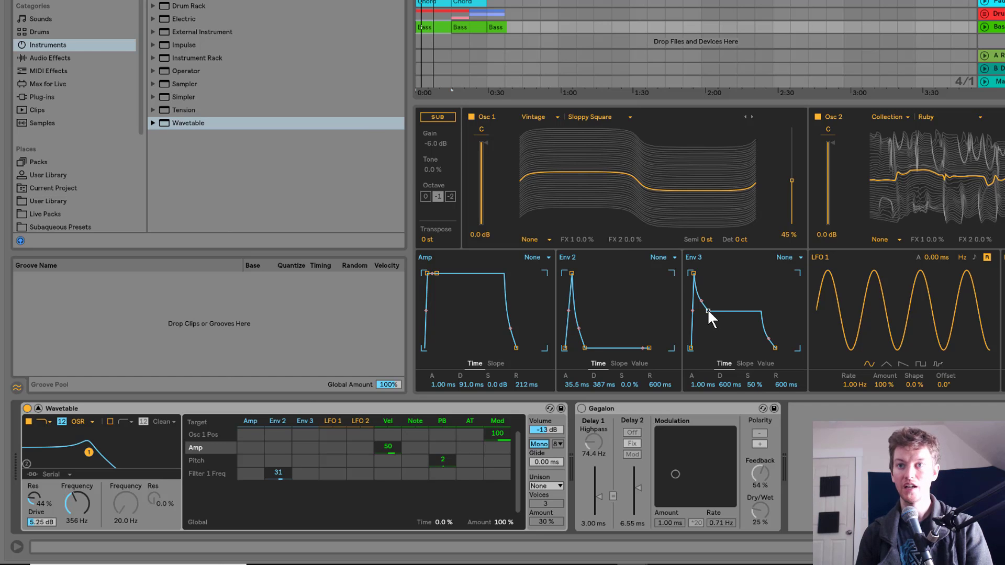
Step: Shape Env 3 into a short pluck with 0.00 ms attack, 312 ms decay and 0.0% sustain
{"action": "left_click_drag", "start_coordinate": [707, 308], "coordinate": [709, 346]}
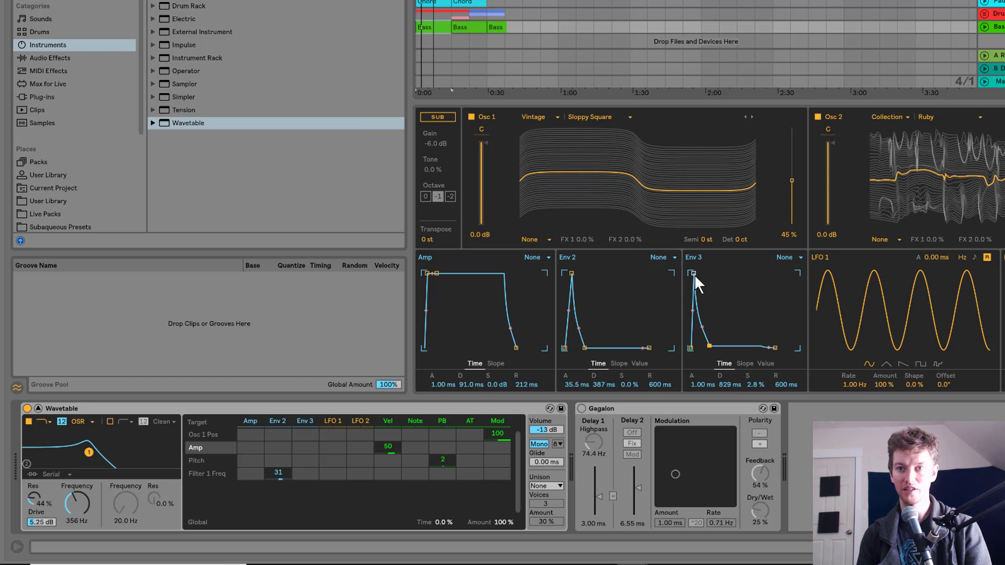
{"action": "left_click_drag", "start_coordinate": [694, 273], "coordinate": [690, 273]}
{"action": "left_click_drag", "start_coordinate": [705, 343], "coordinate": [703, 348]}
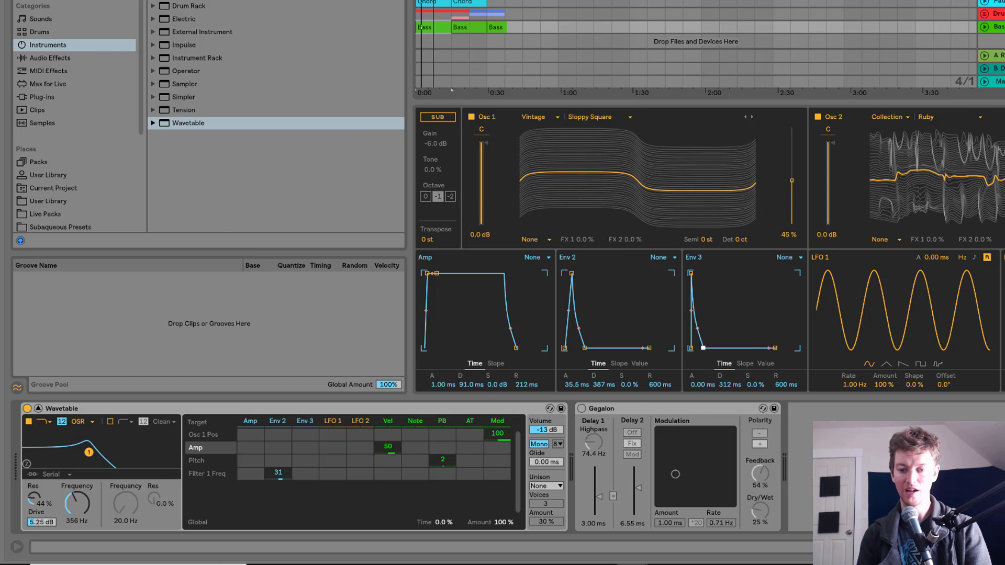
Step: Lengthen Env 3's decay to 388 ms and set its sustain to 0.0%
{"action": "key", "text": "Up"}
{"action": "key", "text": "Up"}
{"action": "key", "text": "Up"}
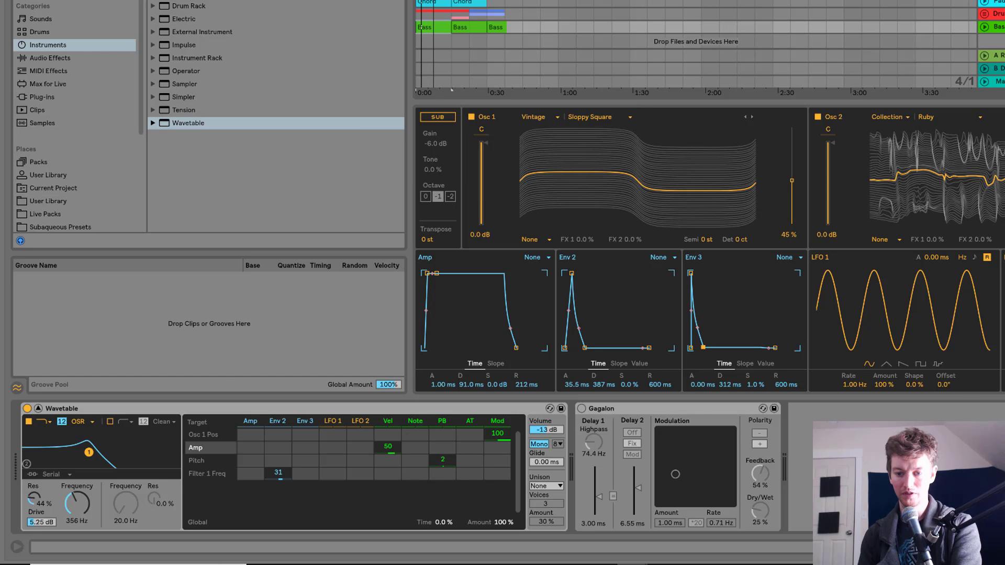
{"action": "left_click_drag", "start_coordinate": [702, 346], "coordinate": [705, 349]}
{"action": "left_click_drag", "start_coordinate": [731, 383], "coordinate": [730, 374]}
{"action": "key", "text": "Down"}
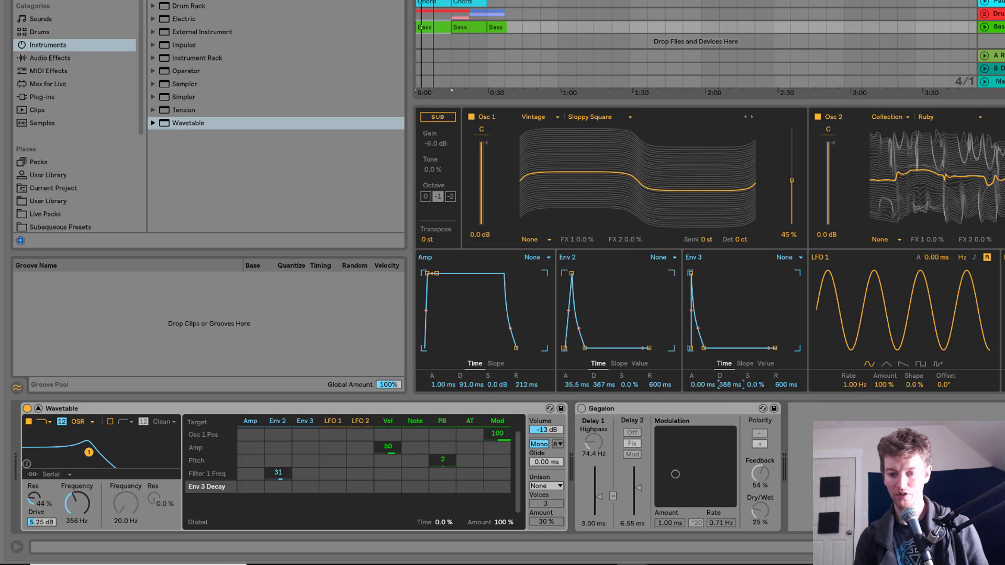
Step: Set Osc 2's wavetable position to 40% and modulate it from Env 3 by 44
{"action": "left_click", "coordinate": [848, 471]}
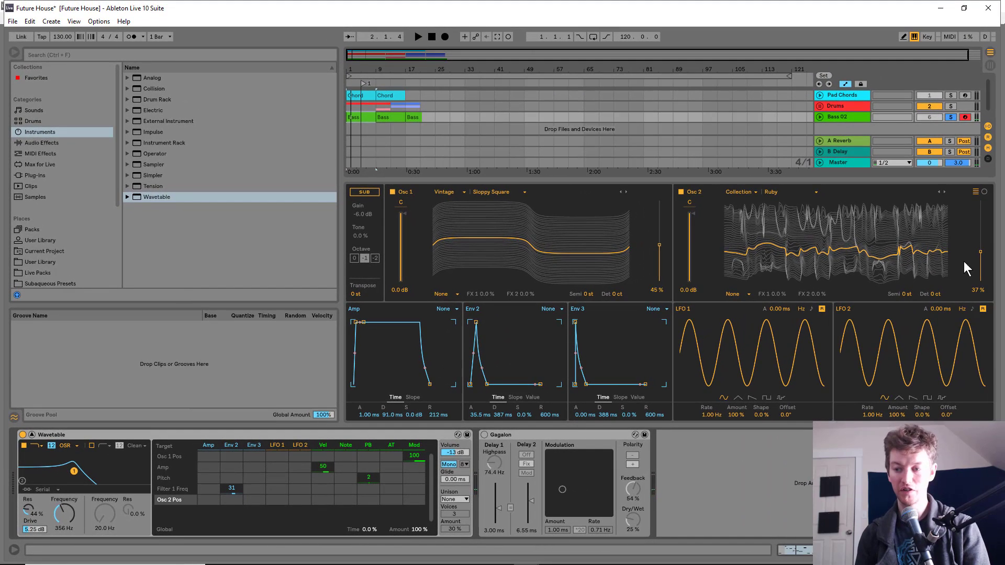
{"action": "left_click", "coordinate": [980, 254]}
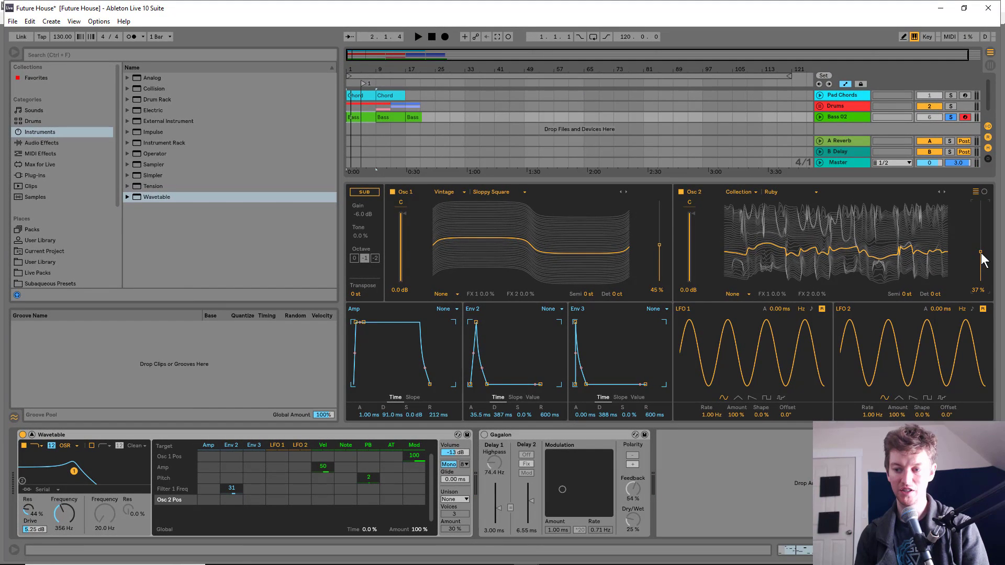
{"action": "left_click_drag", "start_coordinate": [979, 252], "coordinate": [980, 249]}
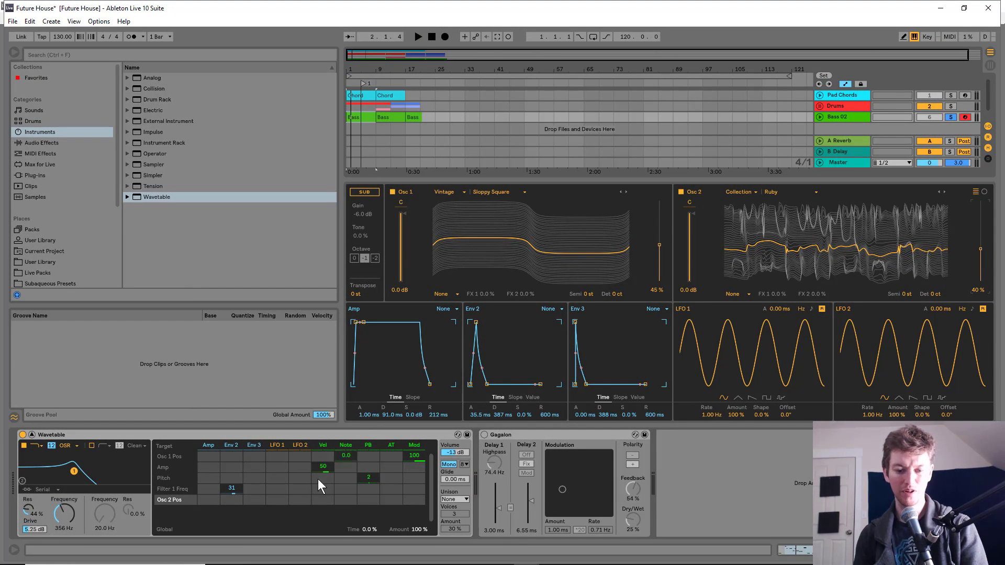
{"action": "left_click", "coordinate": [259, 501]}
{"action": "left_click_drag", "start_coordinate": [258, 500], "coordinate": [258, 484]}
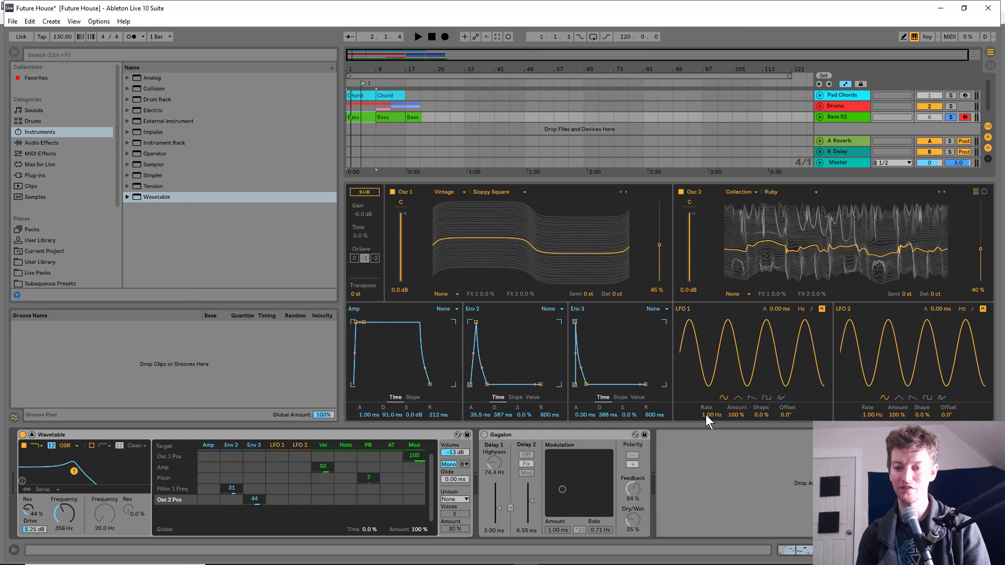
Step: Set LFO 1 to a 0.01 Hz rate and 82% amount, and modulate filter 1's resonance from it by 31
{"action": "left_click_drag", "start_coordinate": [708, 414], "coordinate": [736, 421]}
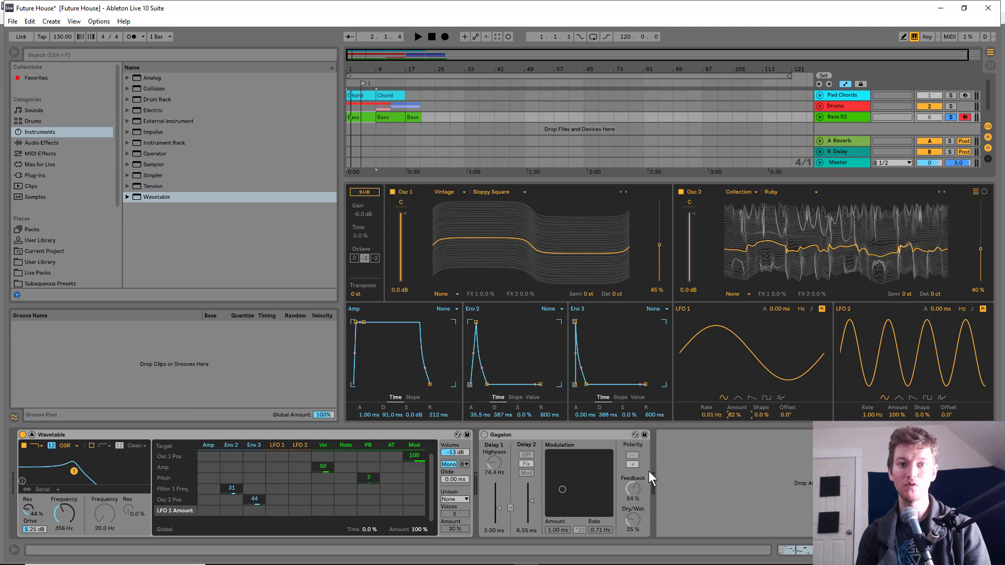
{"action": "left_click", "coordinate": [32, 509]}
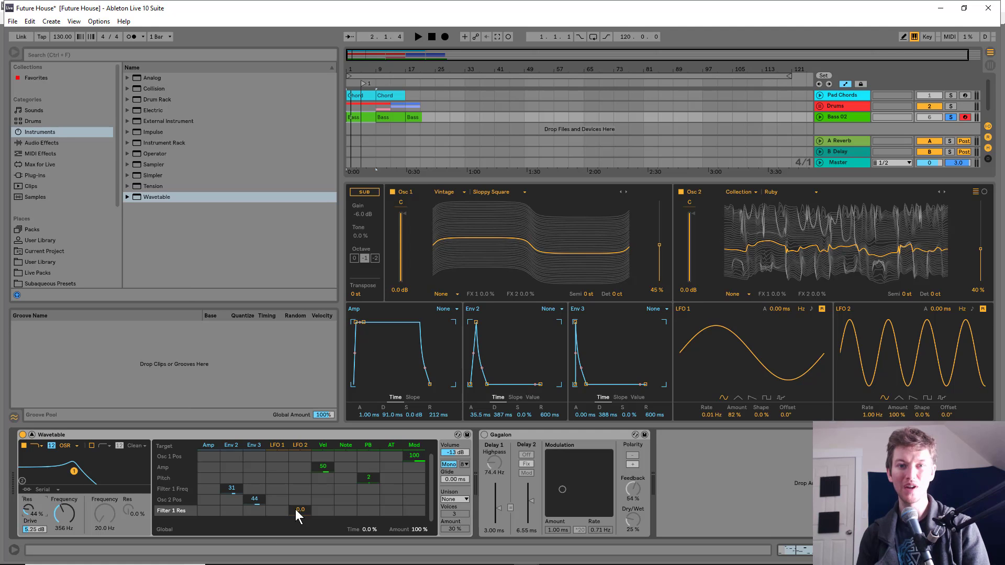
{"action": "left_click_drag", "start_coordinate": [278, 510], "coordinate": [278, 497]}
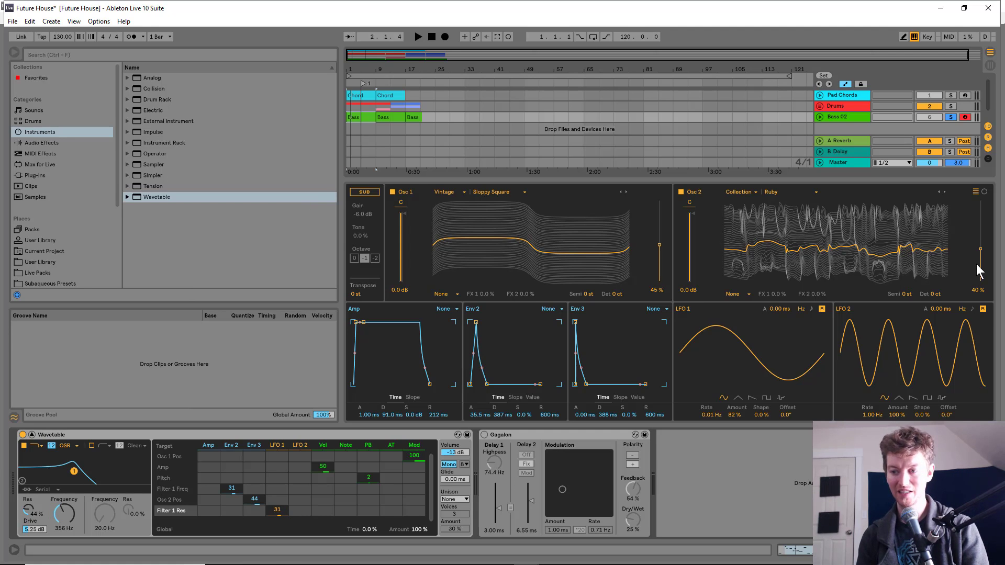
Step: Lower Osc 2's wavetable position to 34% and modulate it from LFO 1 by 27
{"action": "left_click_drag", "start_coordinate": [981, 250], "coordinate": [981, 257]}
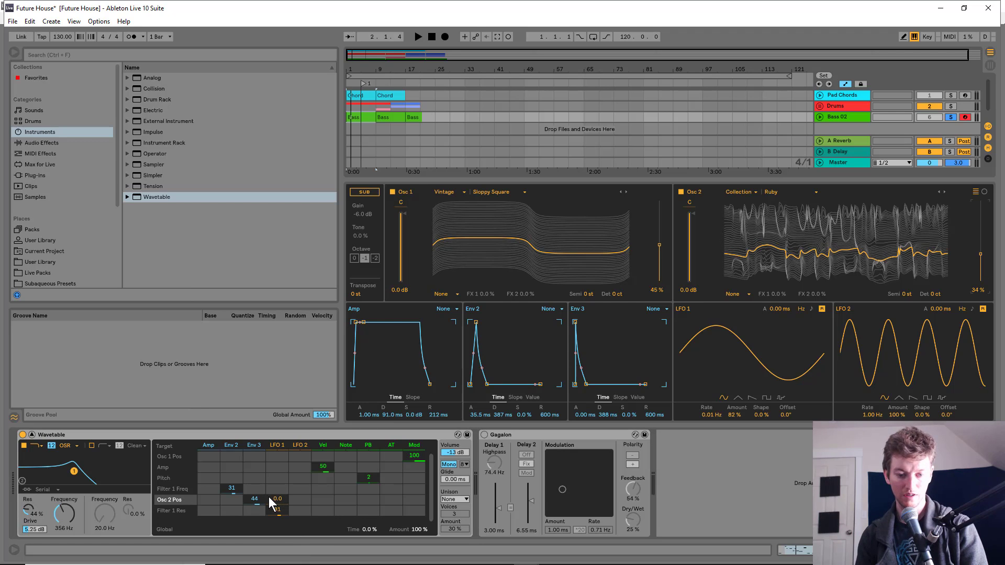
{"action": "left_click_drag", "start_coordinate": [275, 500], "coordinate": [275, 489]}
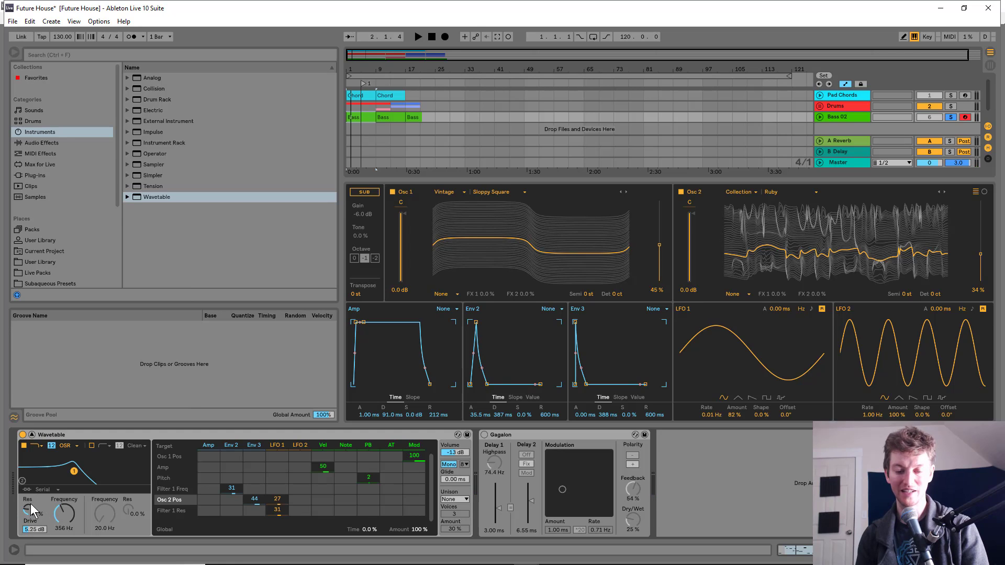
Step: Set Wavetable's unison mode to Position Spread with 6 voices and 63% amount, and audition a note
{"action": "left_click", "coordinate": [465, 499]}
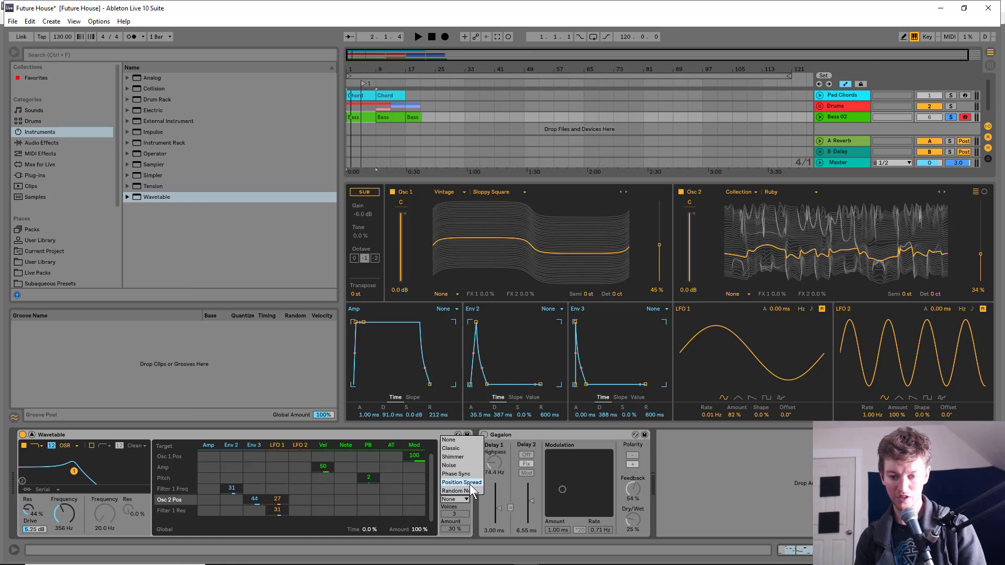
{"action": "left_click", "coordinate": [470, 484]}
{"action": "left_click_drag", "start_coordinate": [454, 529], "coordinate": [458, 511]}
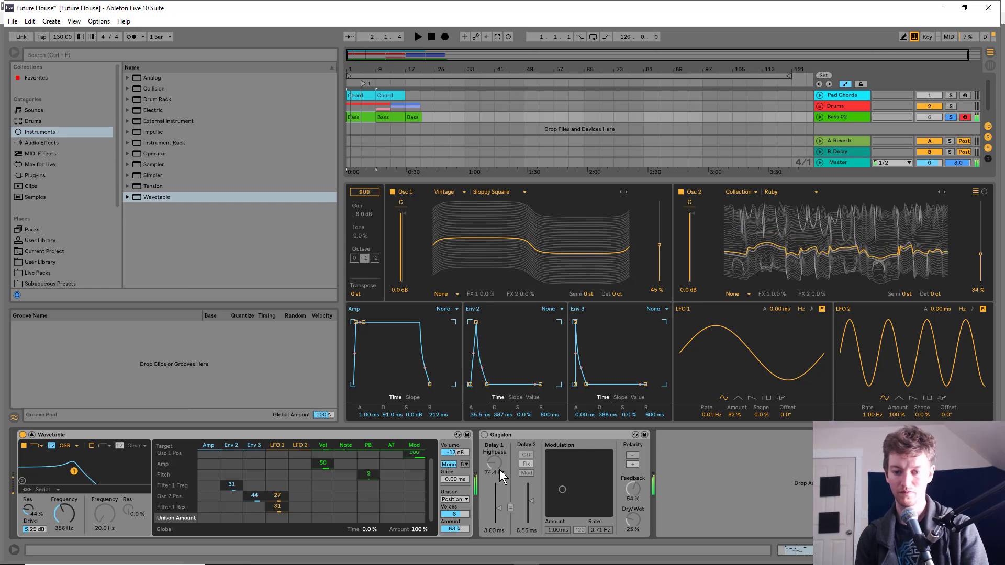
{"action": "key", "text": "z"}
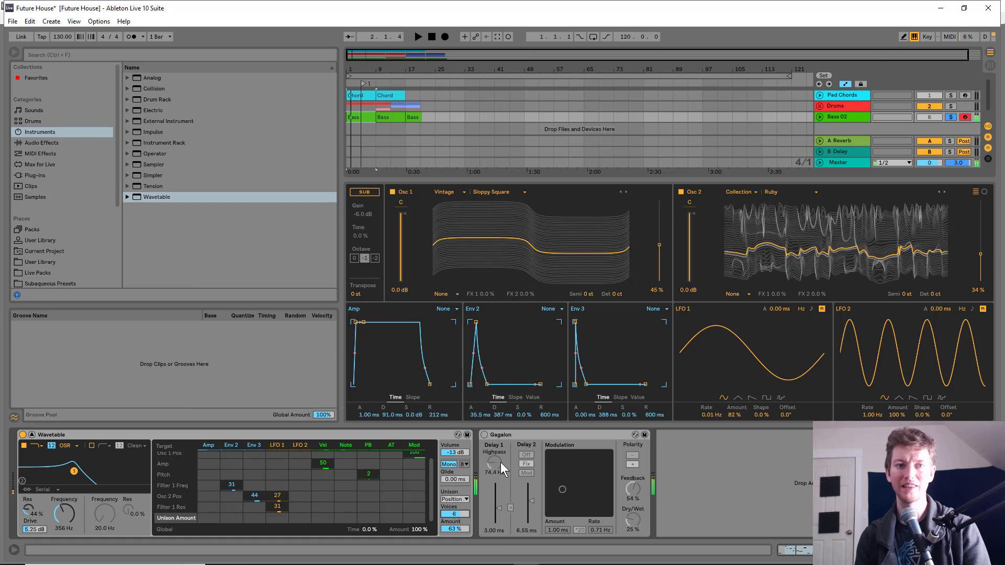
Step: Enable the sub oscillator with 0.0 dB gain, 20% tone and octave 0, comparing the sound with it off and on
{"action": "left_click", "coordinate": [363, 191]}
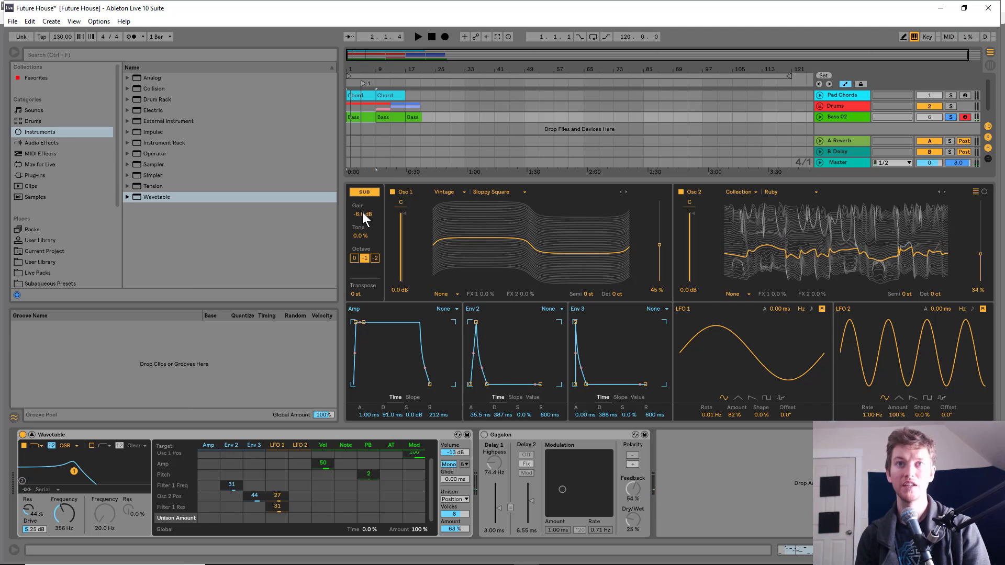
{"action": "left_click_drag", "start_coordinate": [362, 213], "coordinate": [362, 183]}
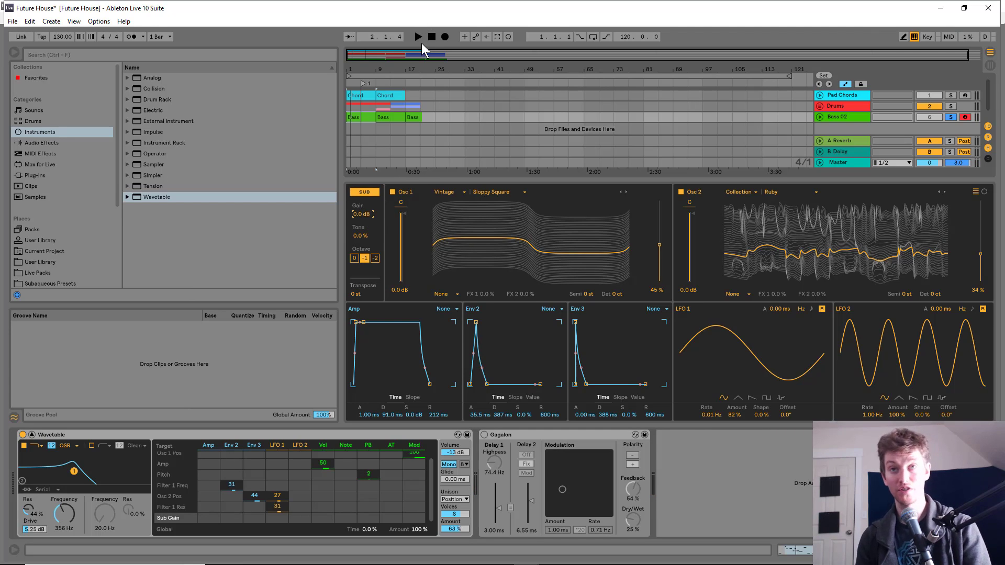
{"action": "left_click", "coordinate": [363, 257]}
{"action": "left_click_drag", "start_coordinate": [360, 236], "coordinate": [360, 230]}
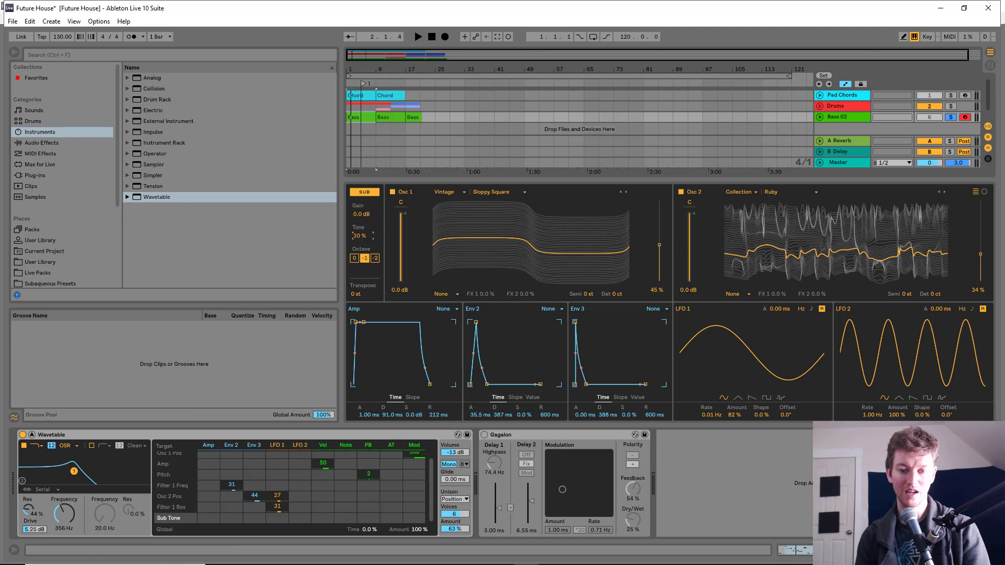
{"action": "left_click", "coordinate": [355, 258]}
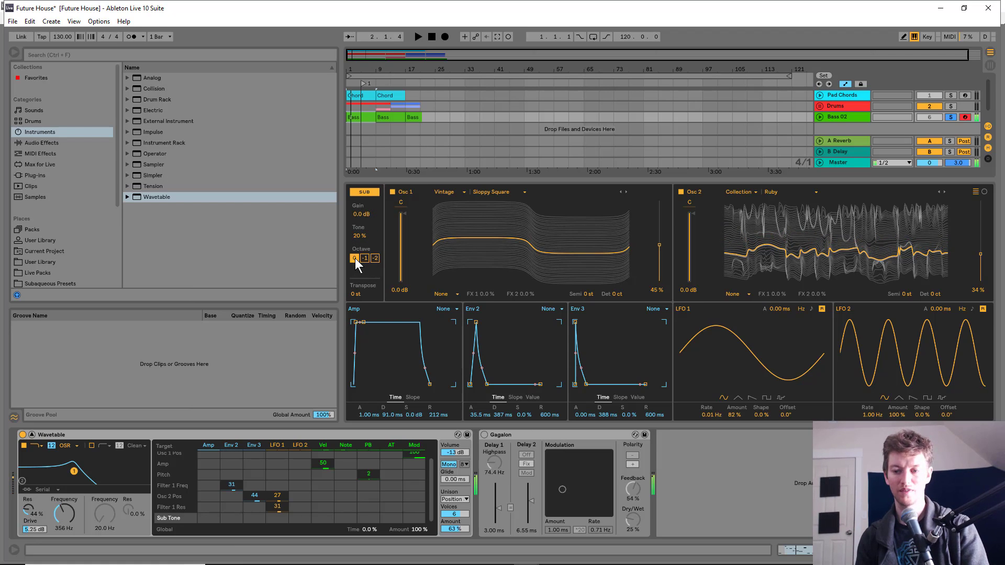
{"action": "left_click", "coordinate": [364, 193]}
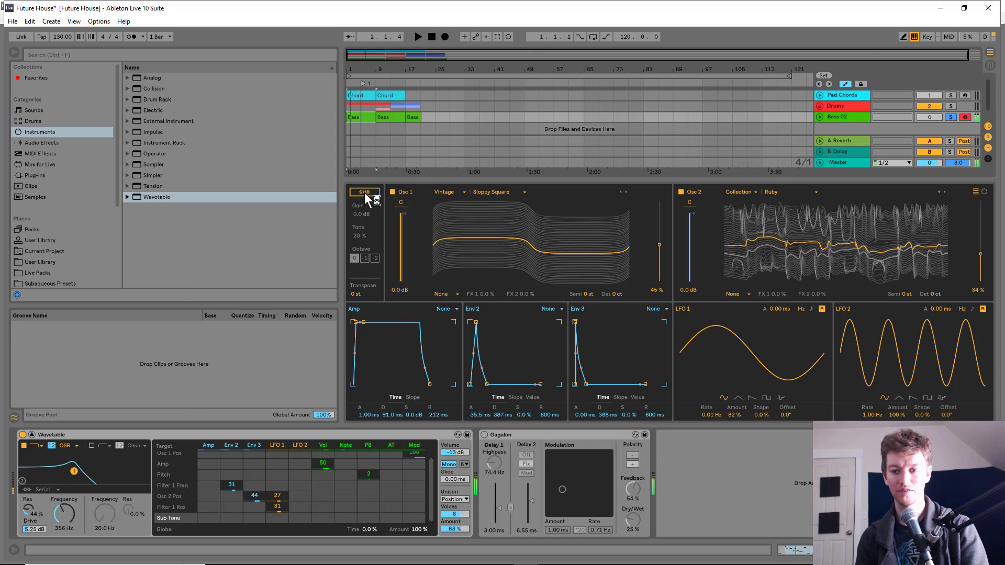
{"action": "left_click", "coordinate": [364, 193]}
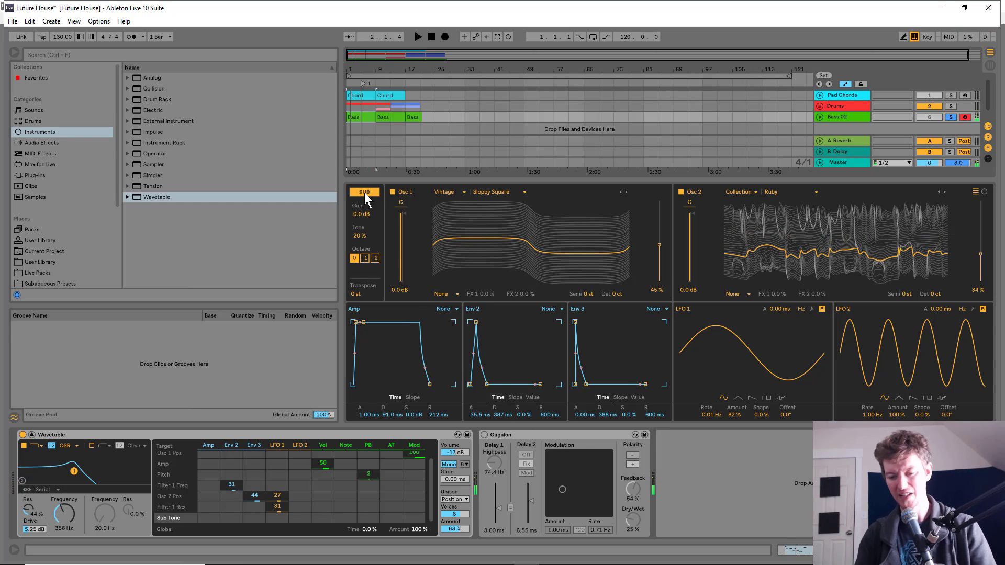
Step: Turn the Gagalon chorus device on
{"action": "left_click", "coordinate": [512, 438]}
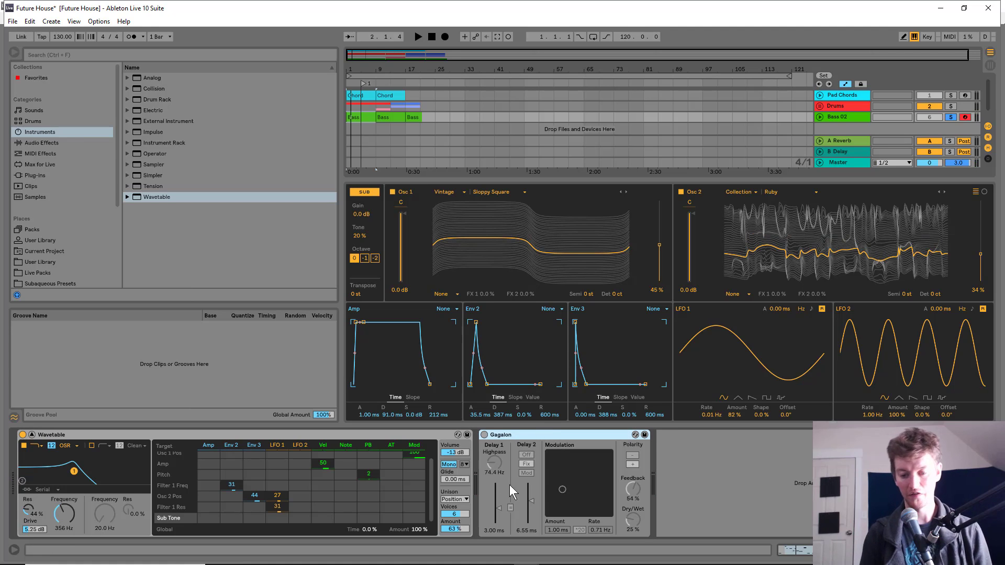
{"action": "left_click", "coordinate": [484, 435]}
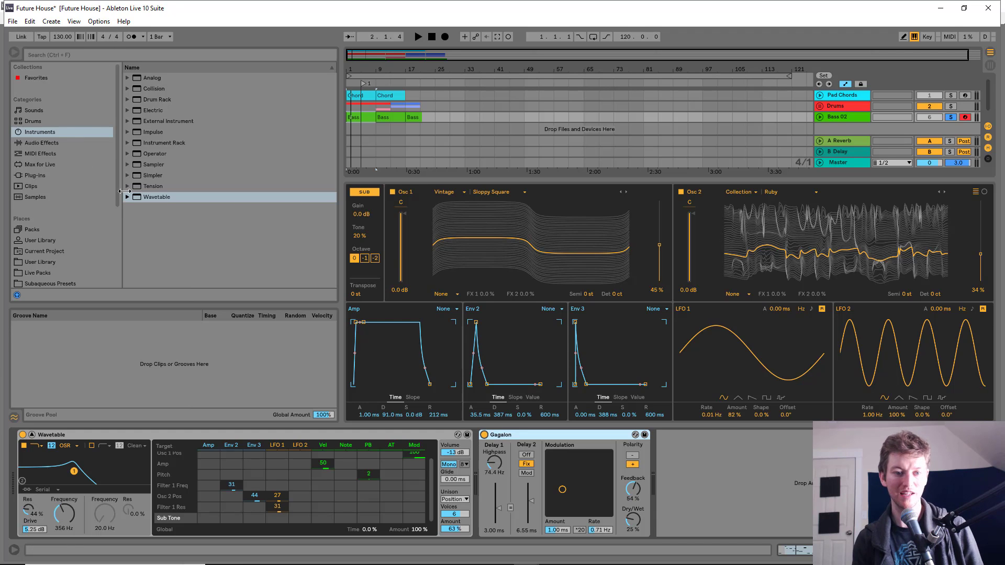
Step: Search the audio effects for "gag" and expand Chorus to locate the Gagalon preset
{"action": "left_click", "coordinate": [51, 143]}
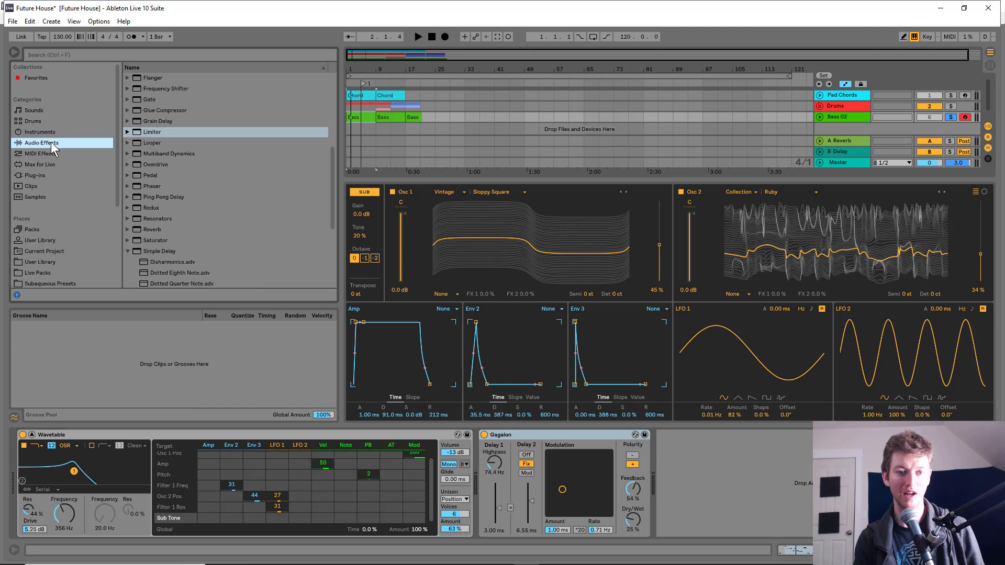
{"action": "left_click", "coordinate": [64, 54]}
{"action": "type", "text": "gag"}
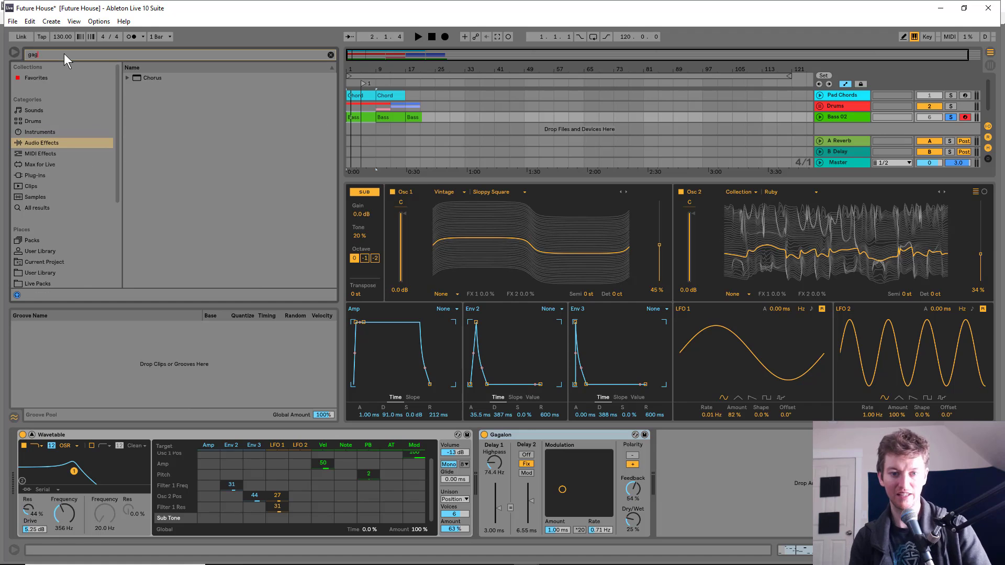
{"action": "left_click", "coordinate": [131, 77]}
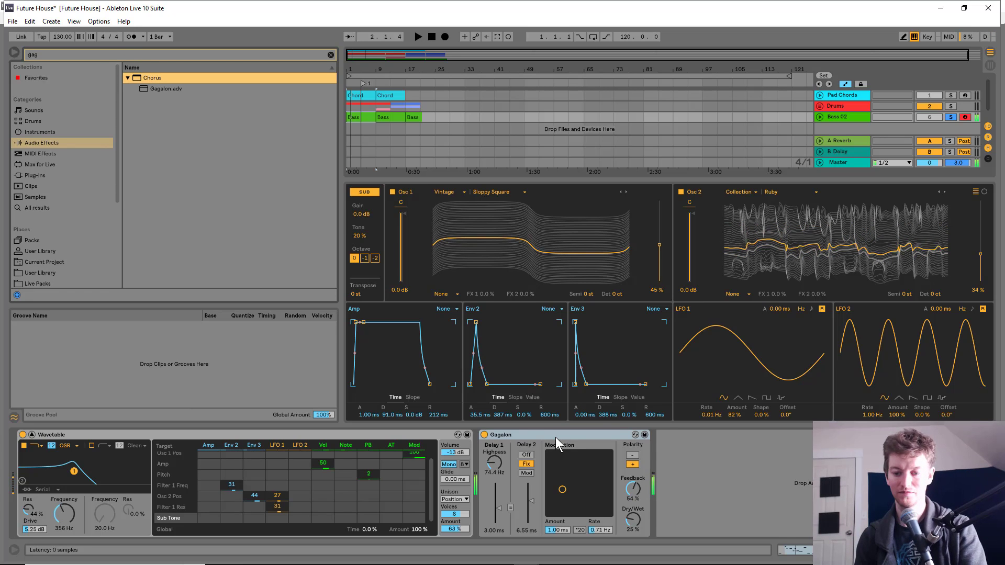
Step: Raise the Gagalon chorus's dry/wet to 35% and collapse Wavetable's expanded view
{"action": "left_click_drag", "start_coordinate": [634, 520], "coordinate": [634, 513]}
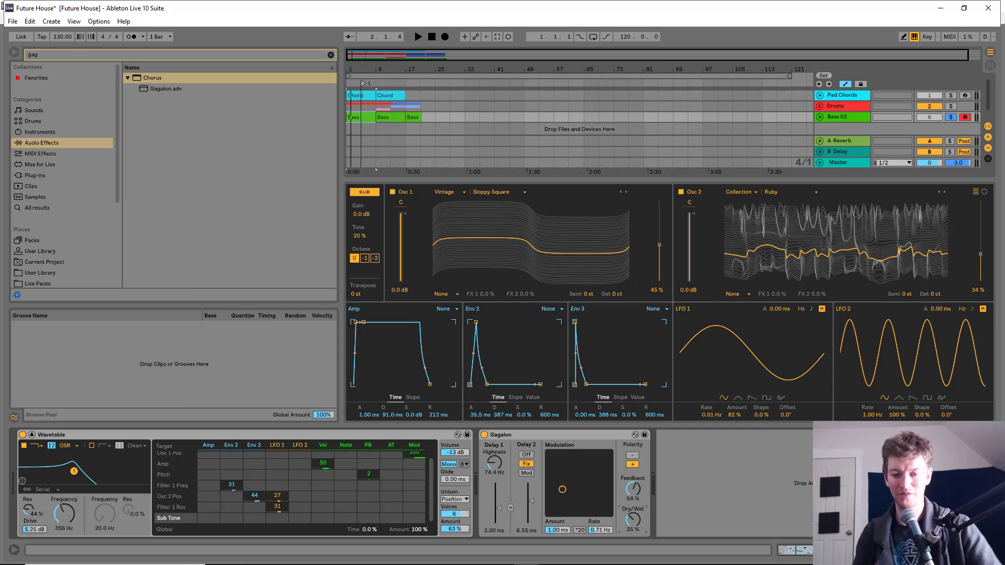
{"action": "left_click", "coordinate": [31, 435]}
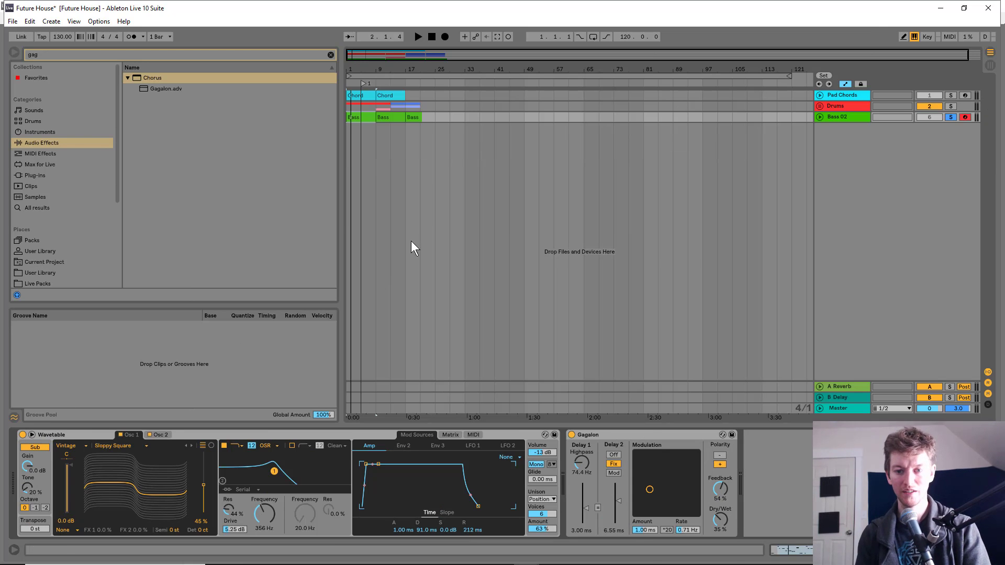
Step: Play the arrangement from the beginning and unsolo the Bass 02 track to hear it with the chords and drums
{"action": "key", "text": "space"}
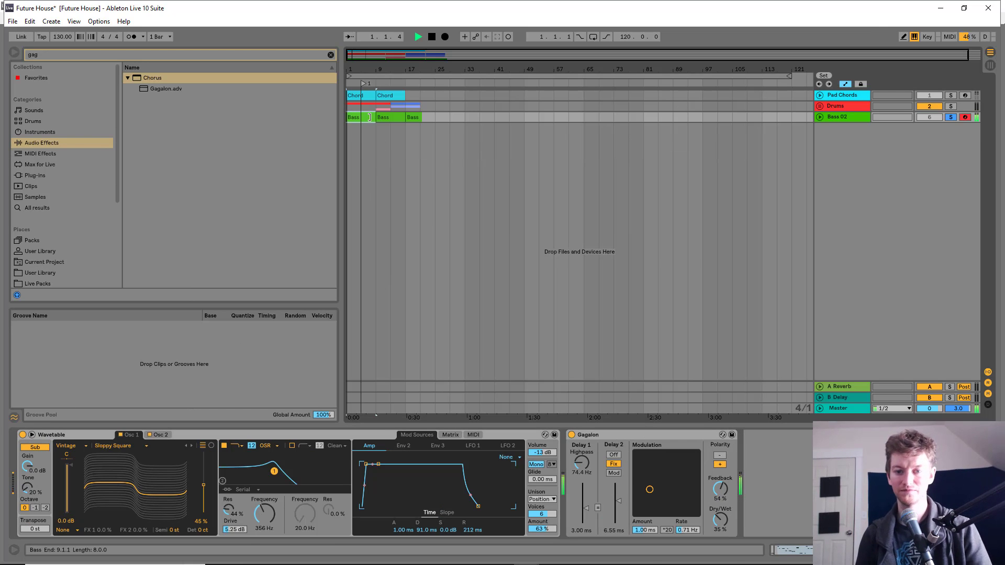
{"action": "left_click", "coordinate": [951, 118]}
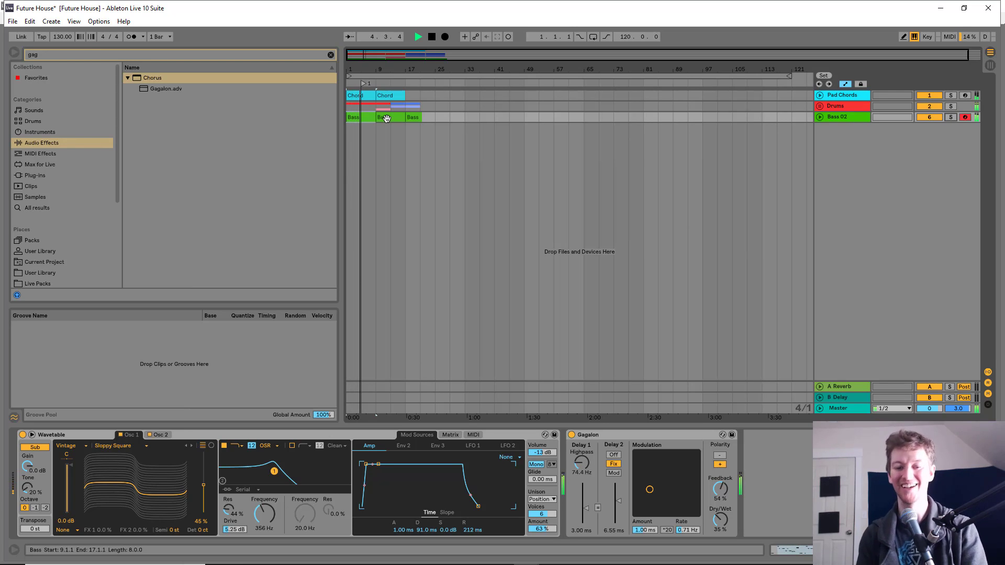
Step: Show Osc 2 and switch it off and on during playback to compare its contribution to the bass
{"action": "left_click", "coordinate": [158, 434]}
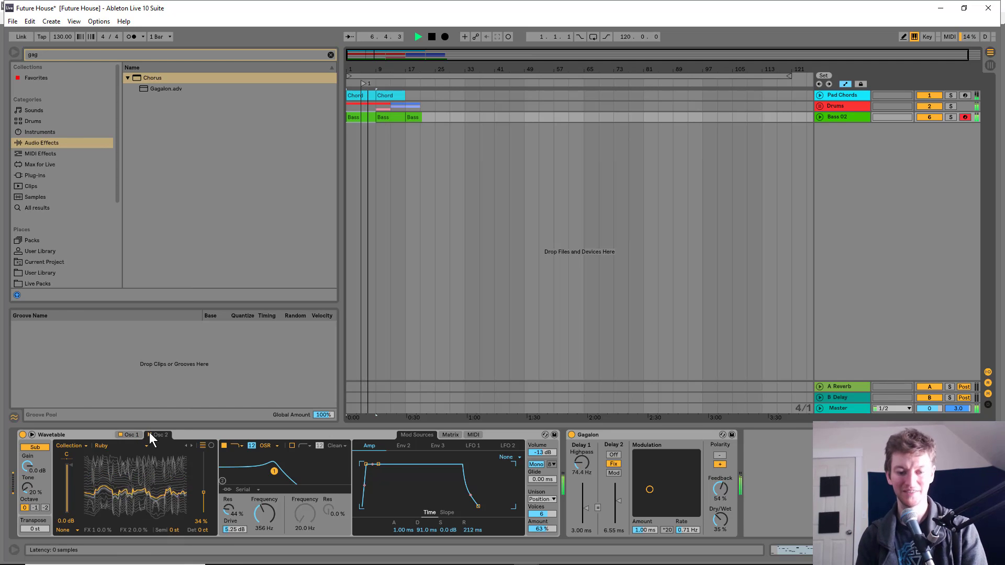
{"action": "left_click", "coordinate": [150, 434]}
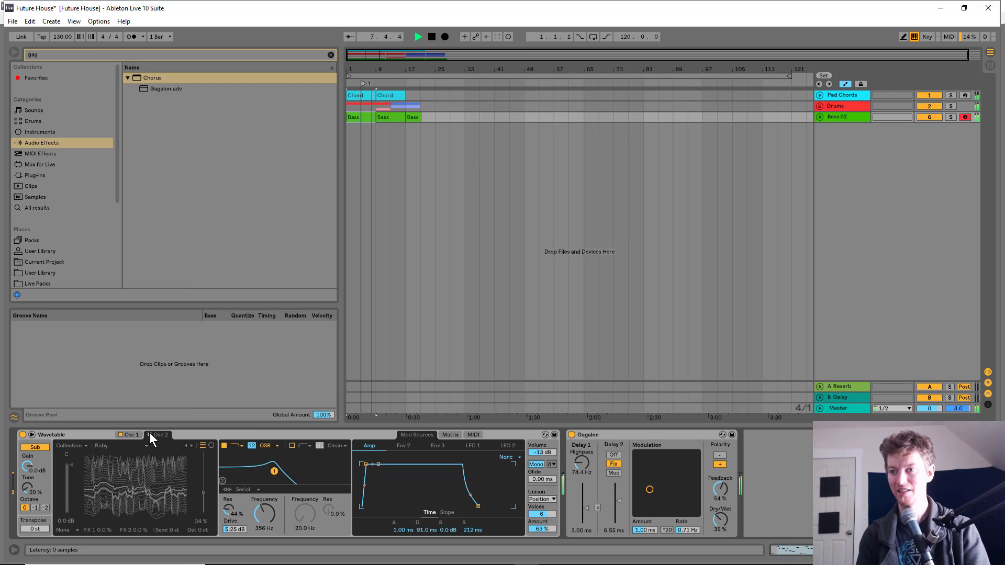
{"action": "left_click", "coordinate": [150, 434]}
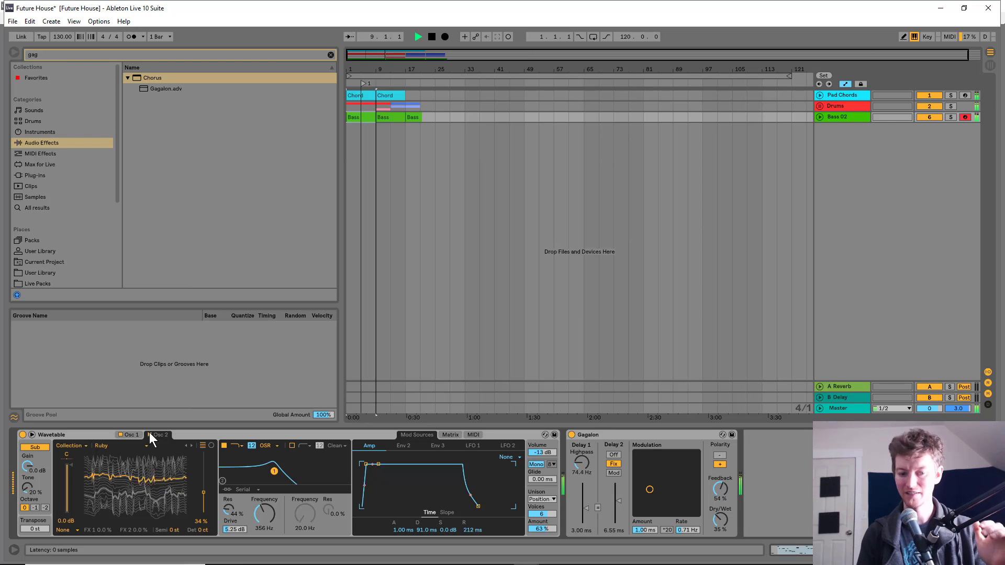